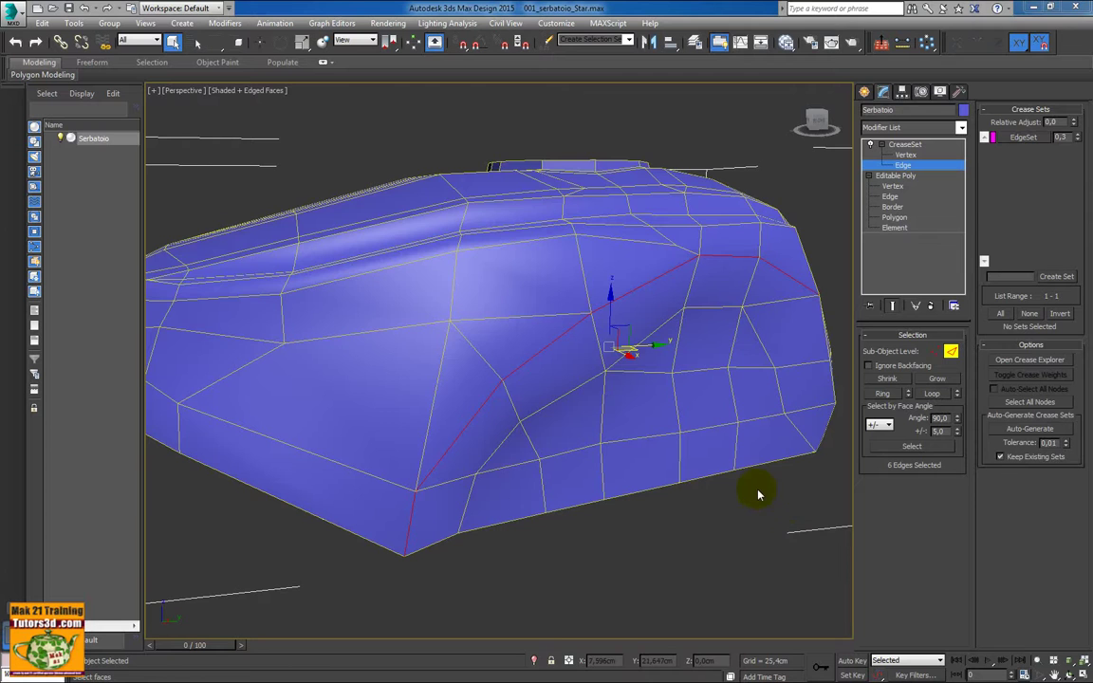
Select the edges stored in the EdgeSet crease set using Select Elements in Set
alt+middle_drag(605, 362, 695, 398)
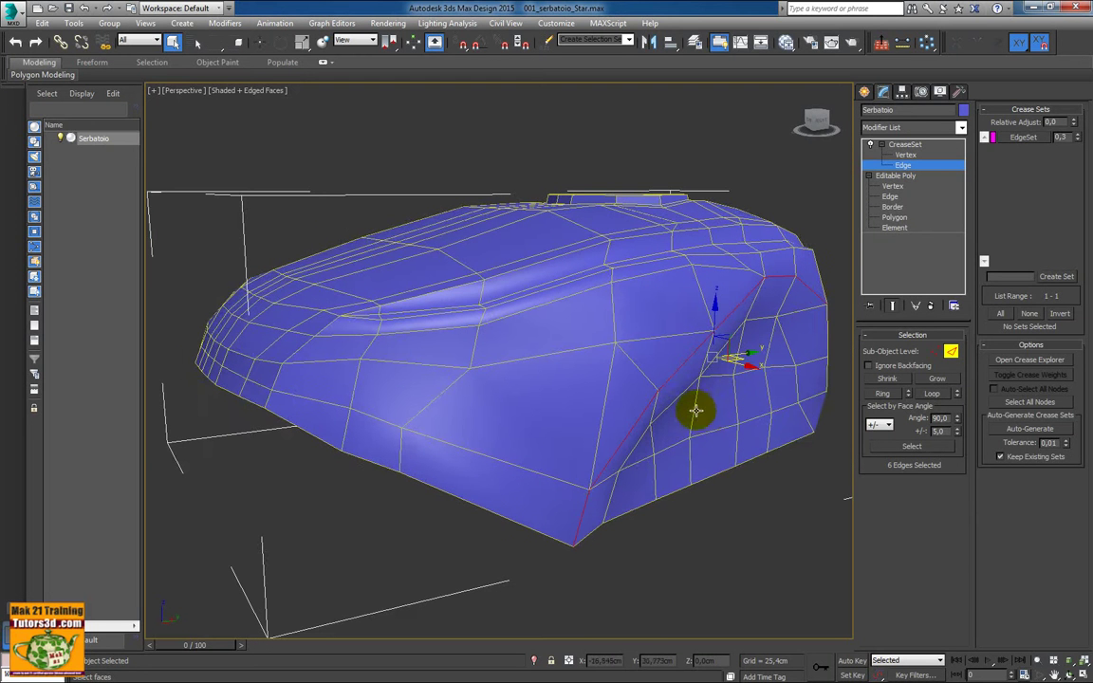
click(1023, 139)
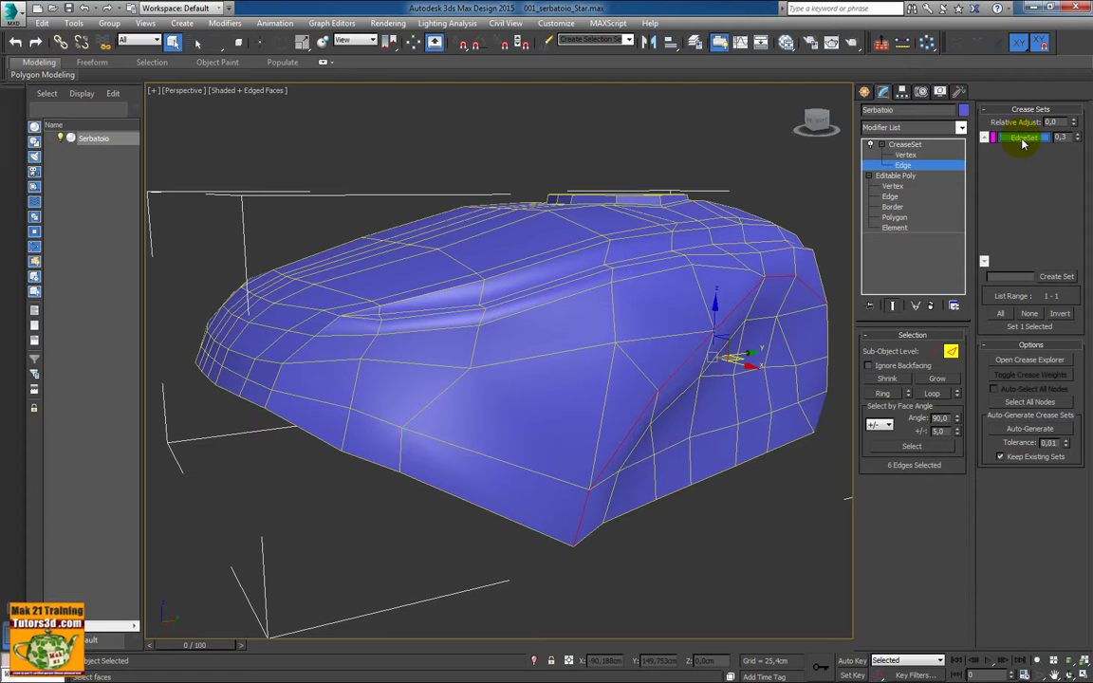
right_click(1022, 141)
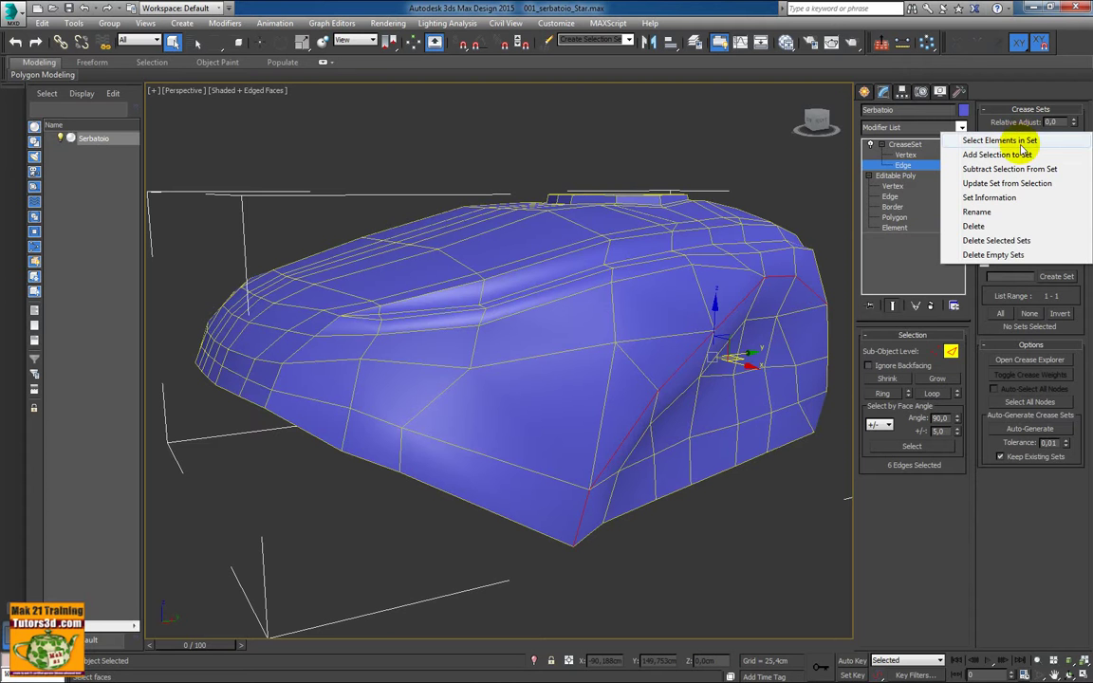
click(1034, 390)
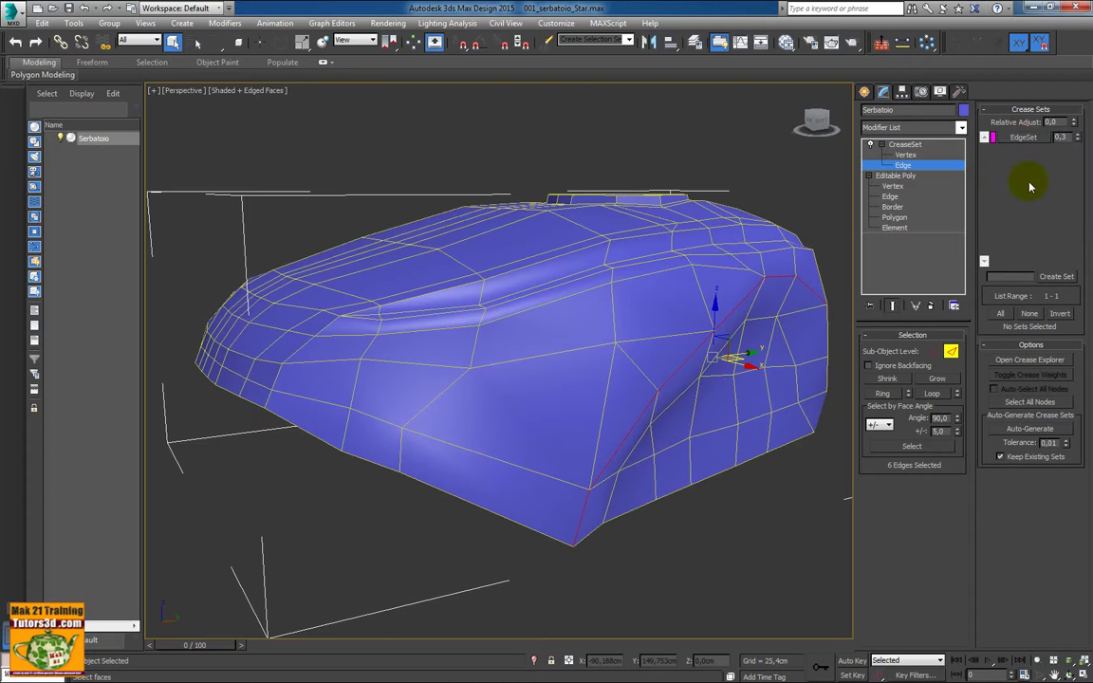
click(1018, 139)
right_click(1018, 139)
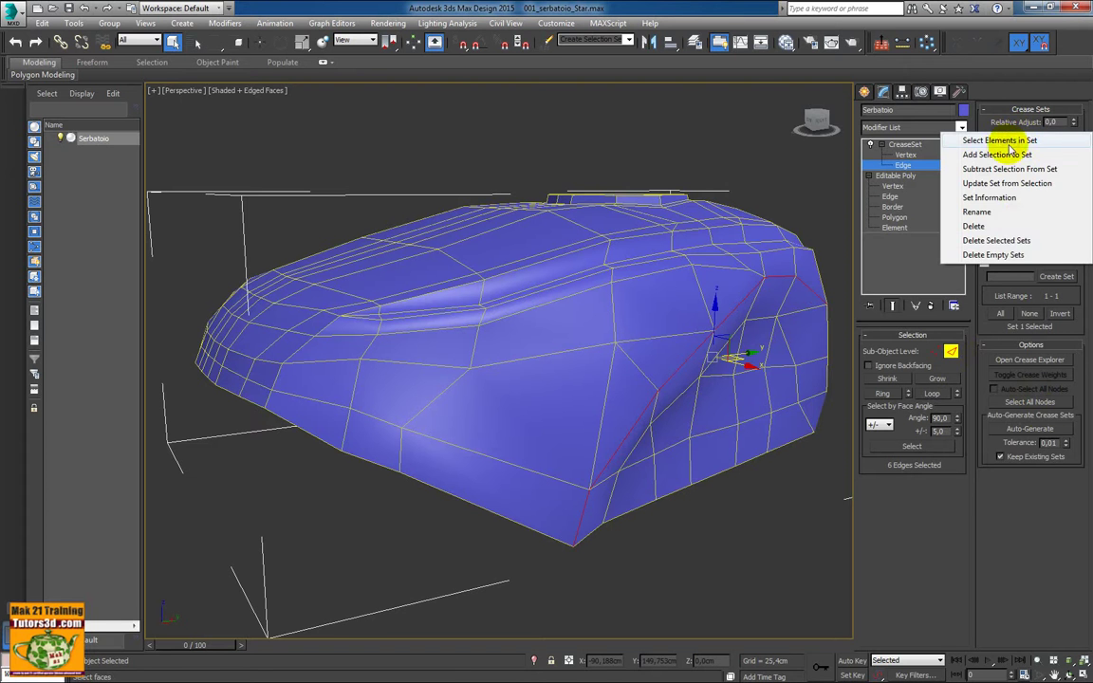
click(992, 139)
Rename the crease set as 001_Laterale
right_click(1015, 140)
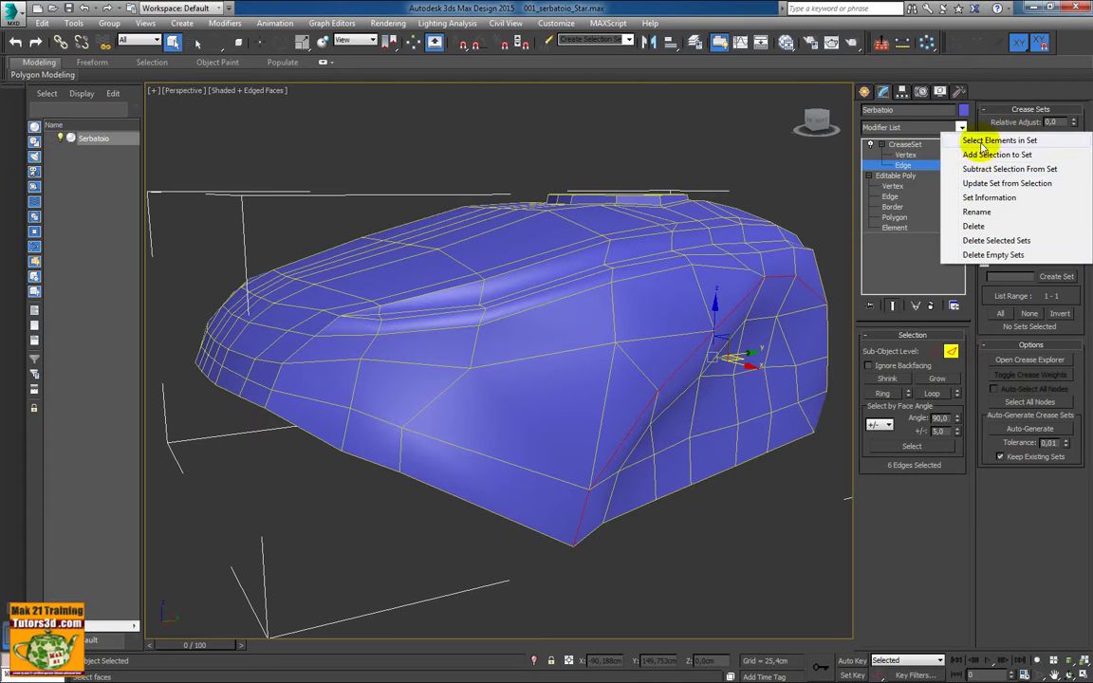
click(969, 212)
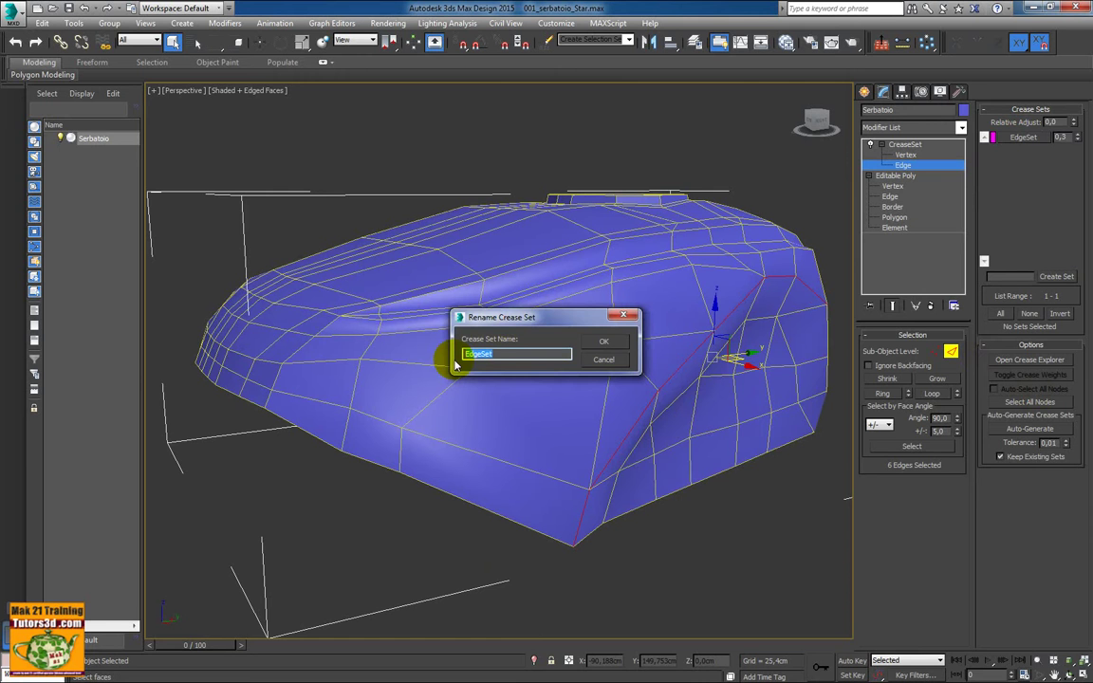
text(001_Laterale)
click(602, 343)
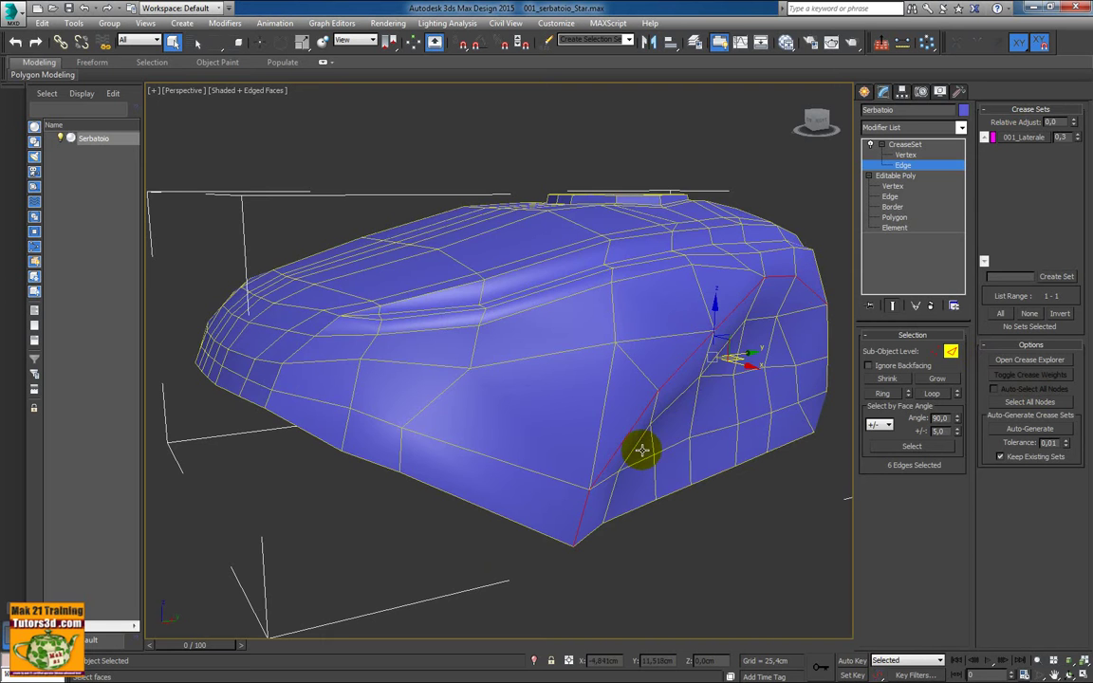
Pick a single edge elsewhere on the tank, and recall the edges stored in the 001_Laterale crease set
alt+middle_drag(617, 422, 573, 415)
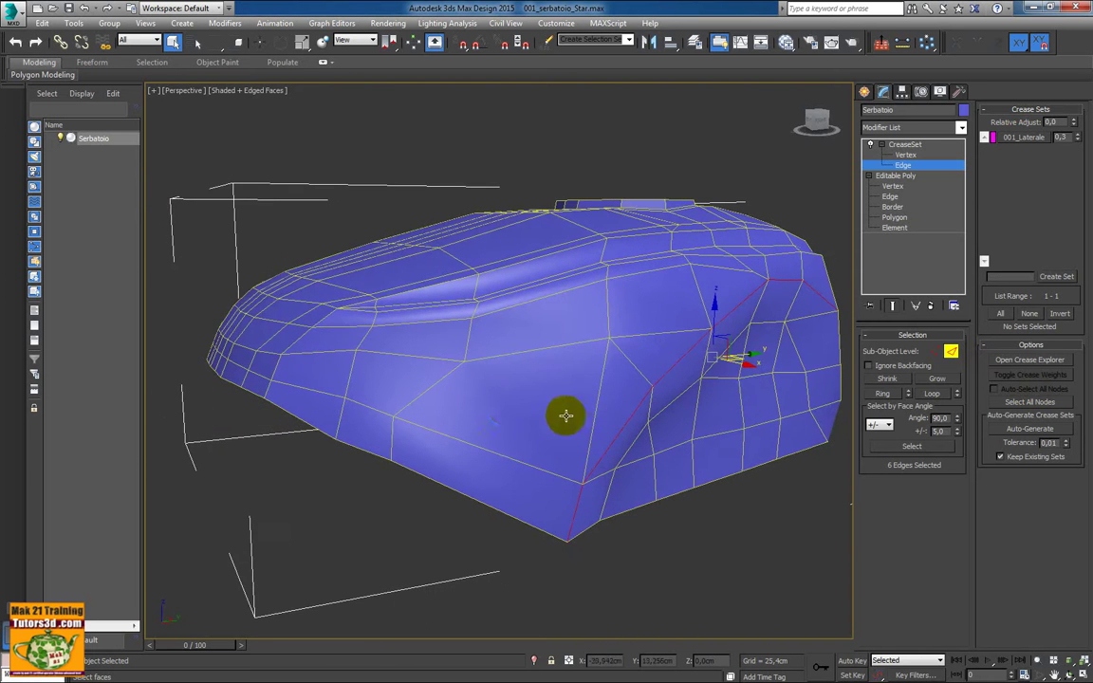
alt+middle_drag(515, 478, 425, 389)
click(514, 346)
alt+middle_drag(567, 354, 654, 357)
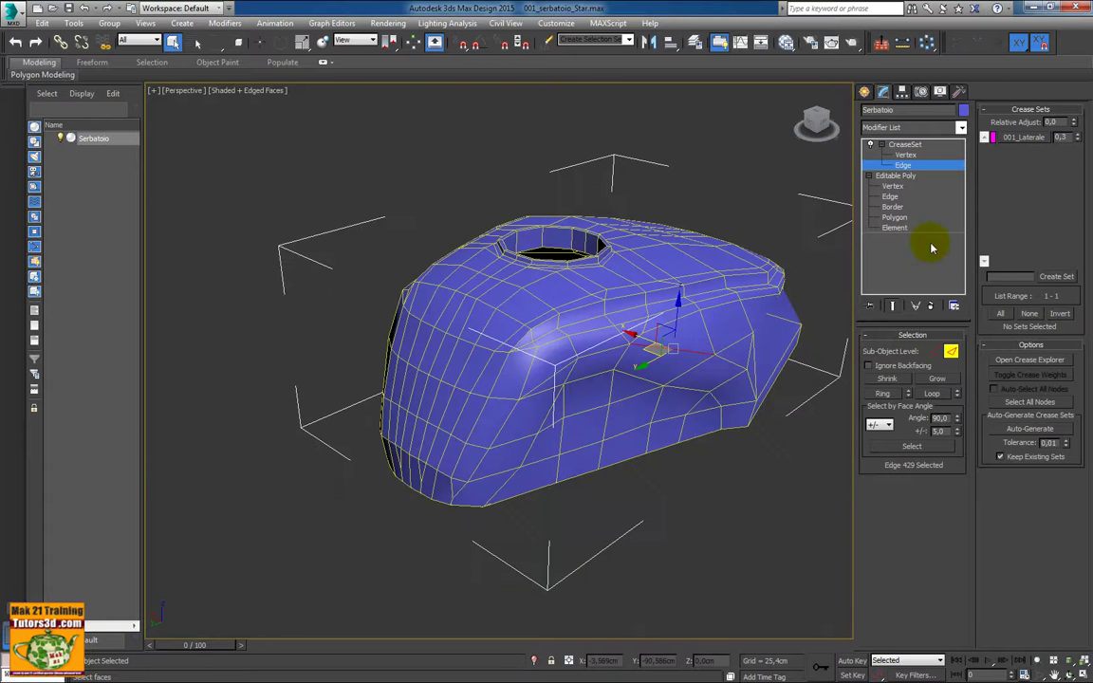
right_click(1029, 142)
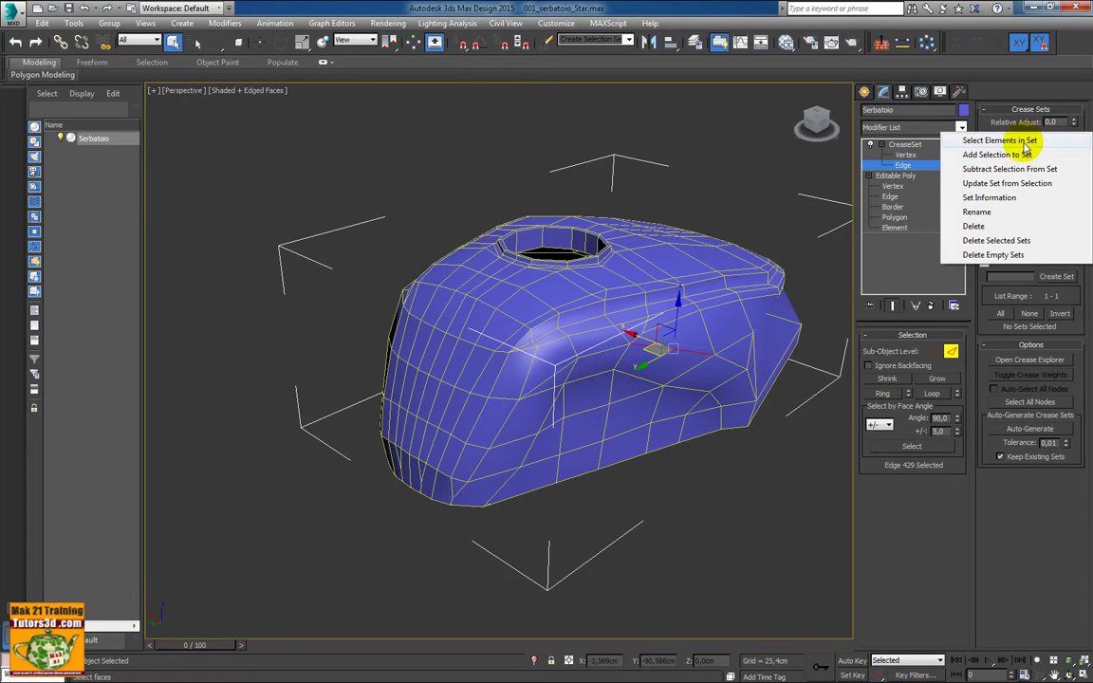
click(987, 140)
alt+middle_drag(663, 332, 639, 281)
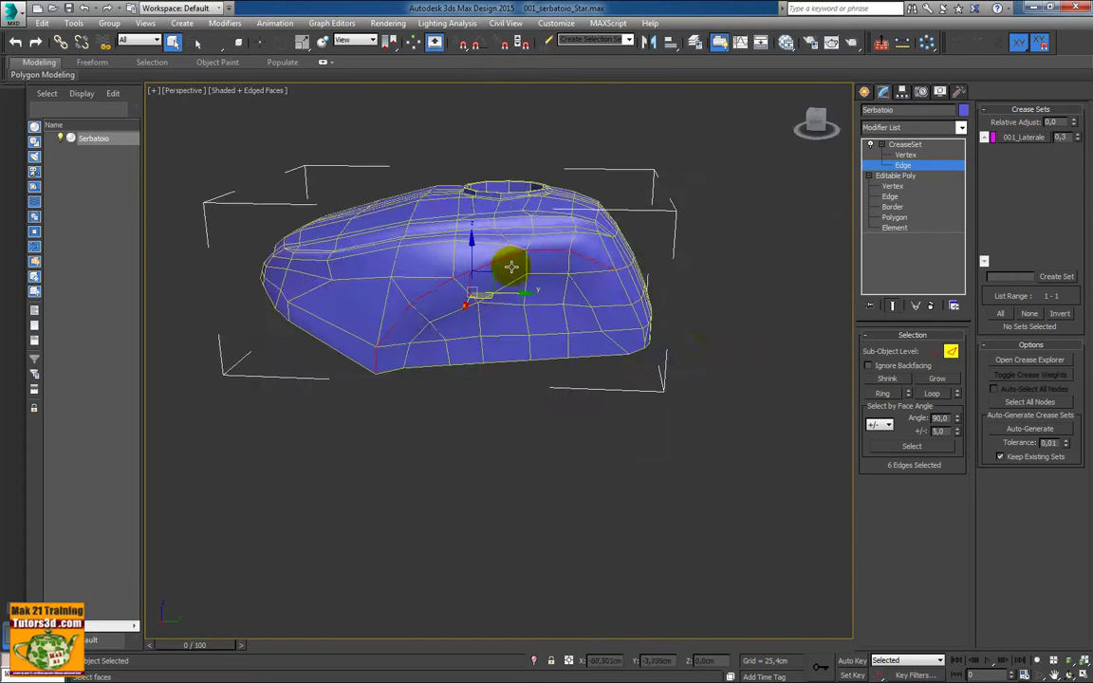
alt+middle_drag(507, 256, 719, 261)
scroll(689, 302, up, 5)
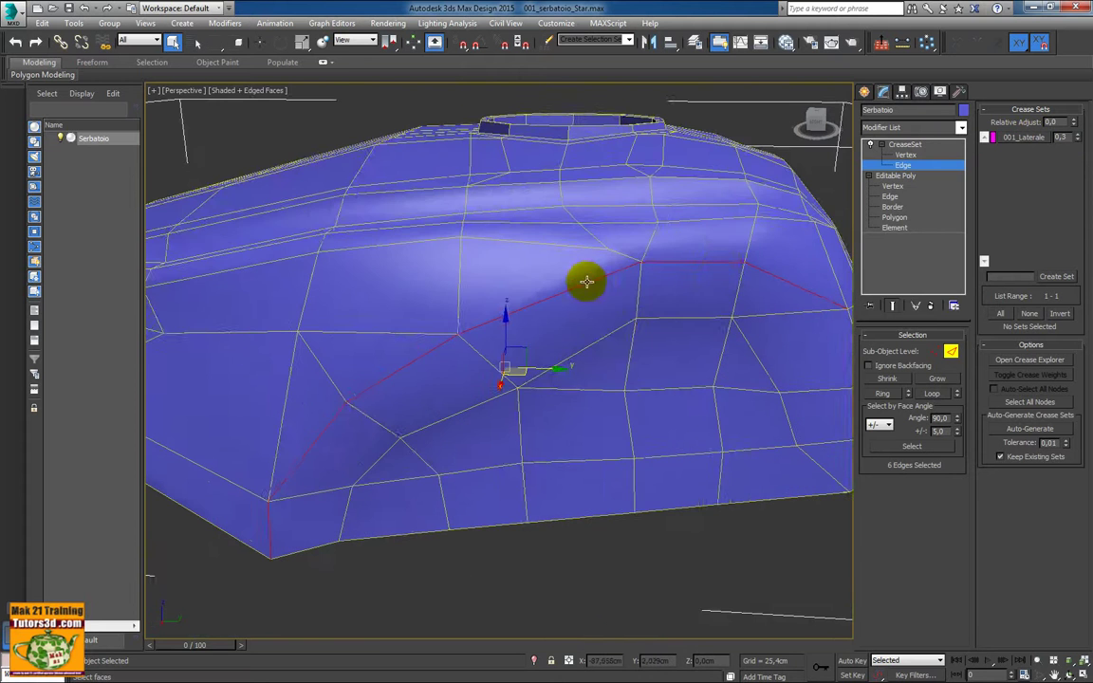
Select the chain of edges along the side recess on the tank's opposite flank, down to the lower rear corner
alt+middle_drag(602, 317, 487, 361)
click(487, 327)
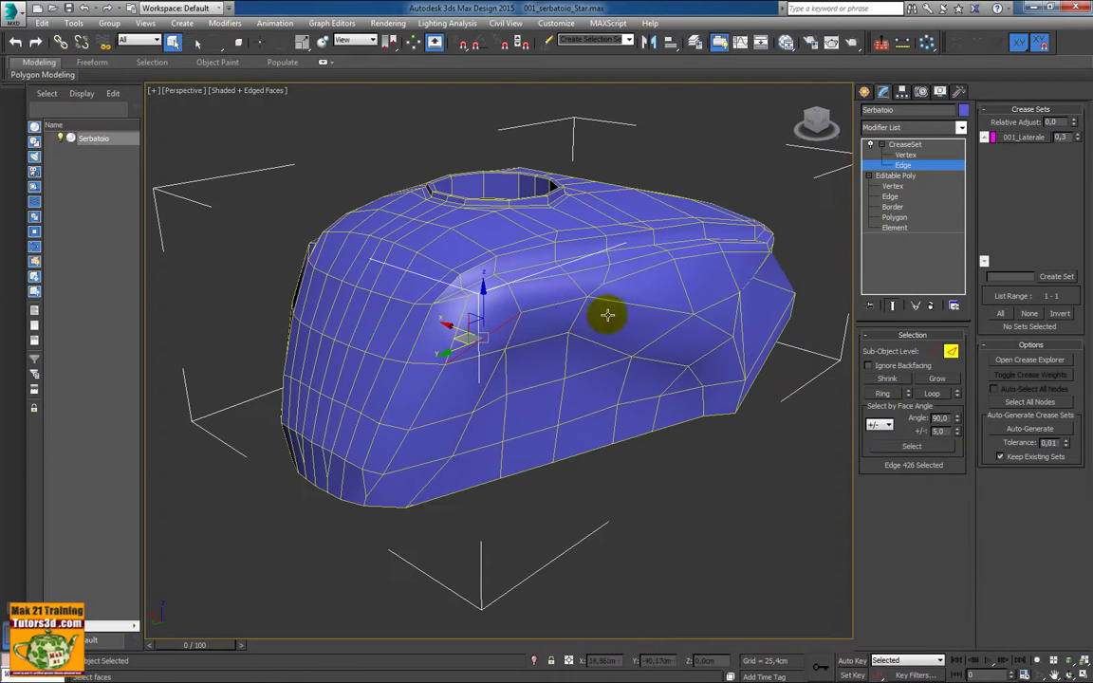
click(564, 304)
click(543, 305)
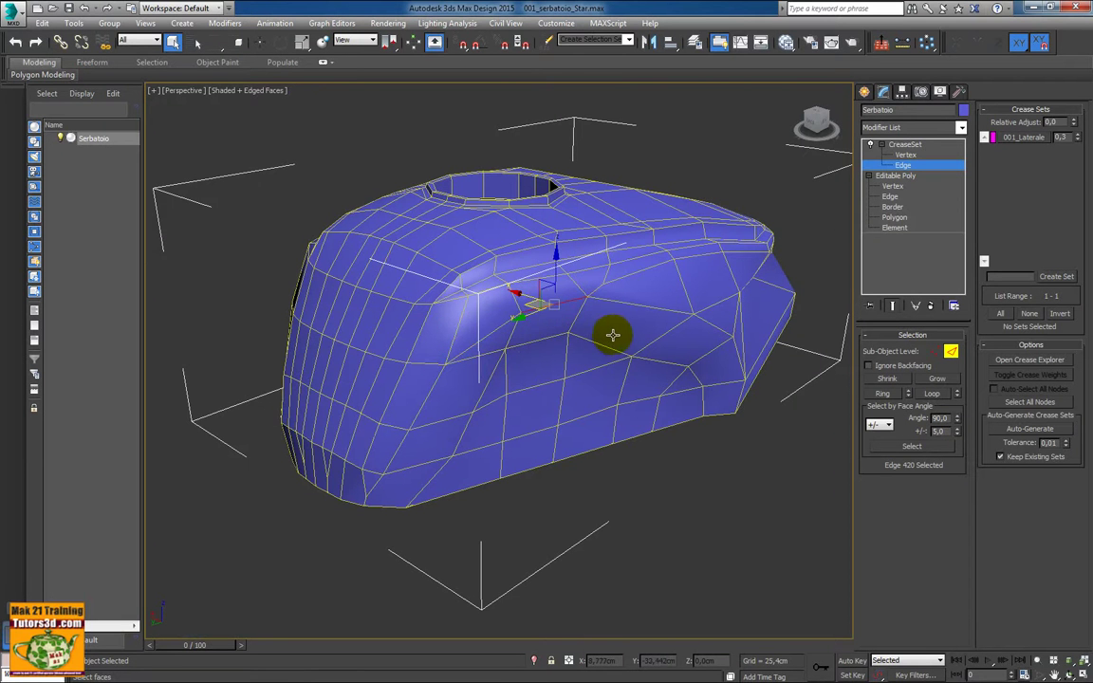
scroll(610, 327, up, 3)
middle_drag(610, 319, 636, 329)
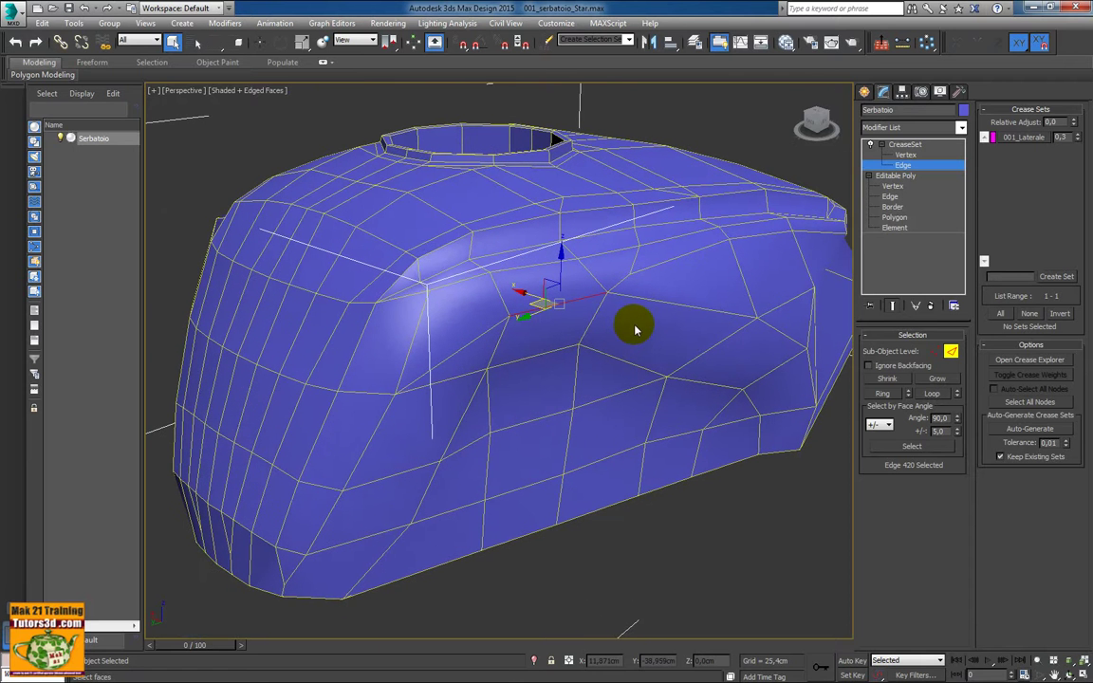
click(922, 394)
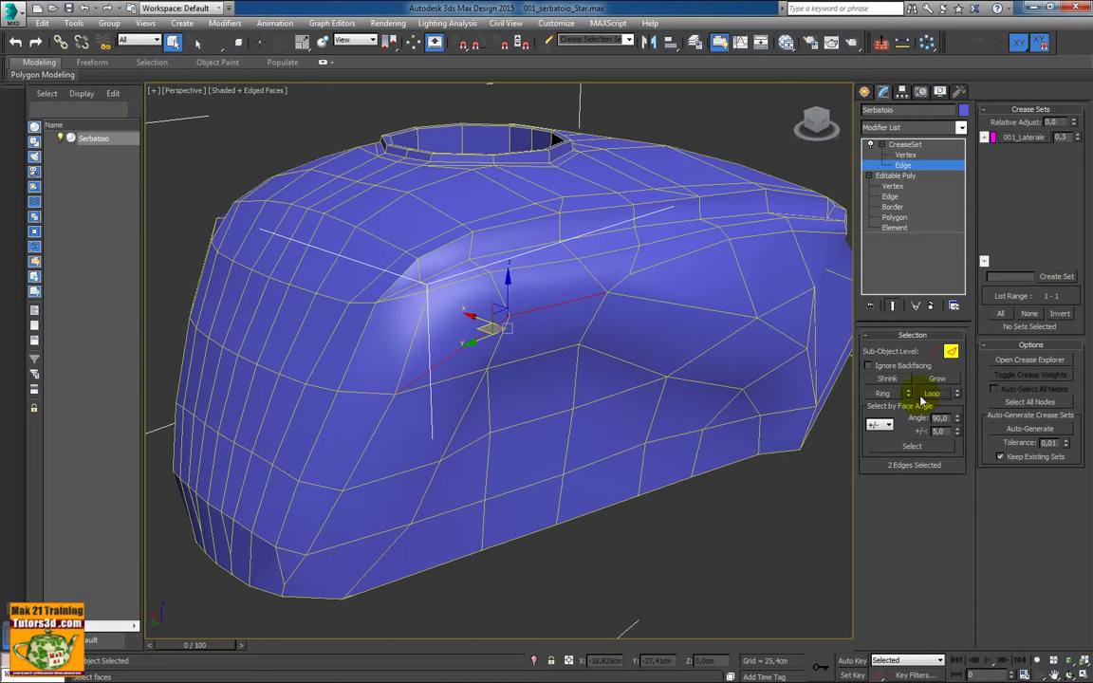
ctrl+click(693, 308)
ctrl+click(759, 319)
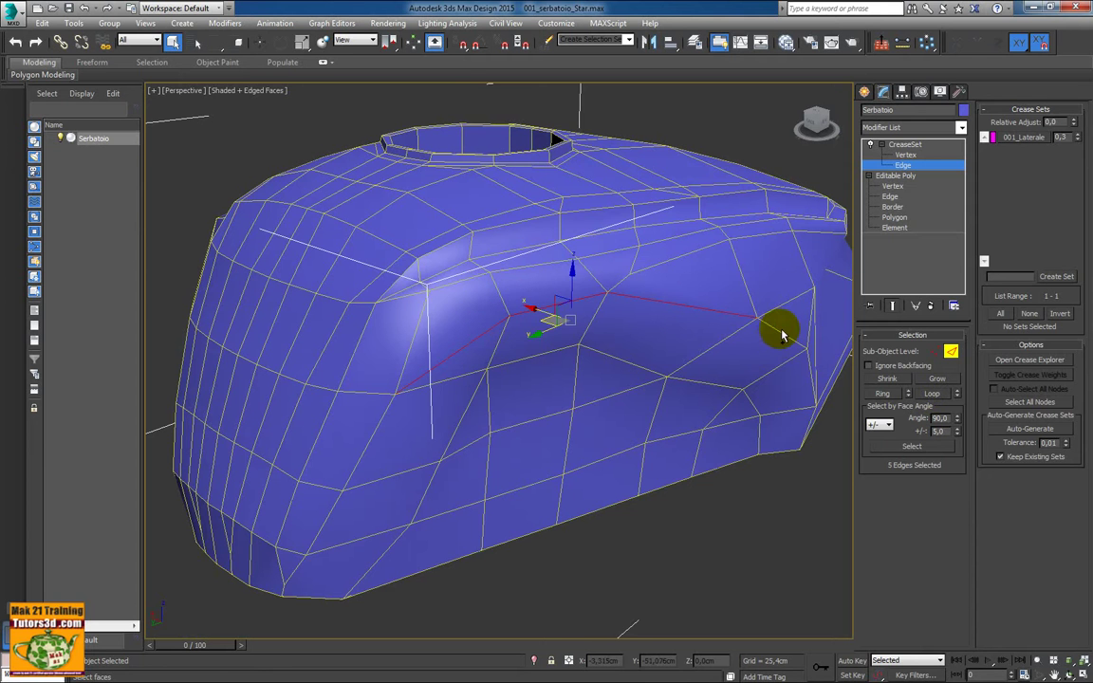
ctrl+click(780, 332)
alt+middle_drag(778, 334, 743, 320)
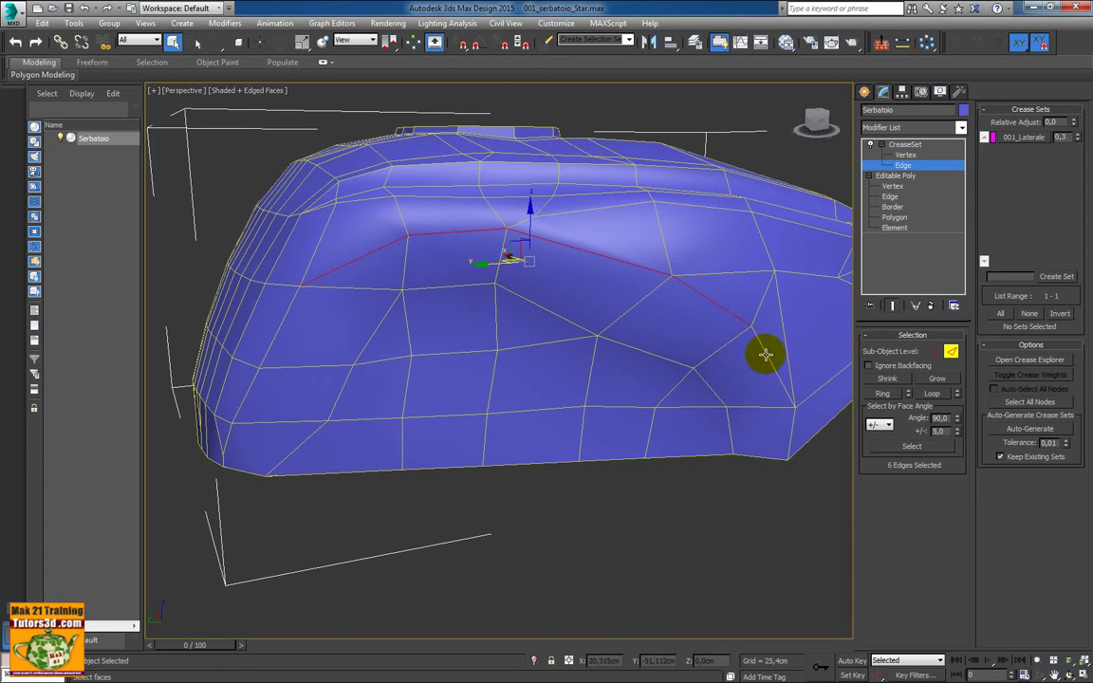
ctrl+click(788, 414)
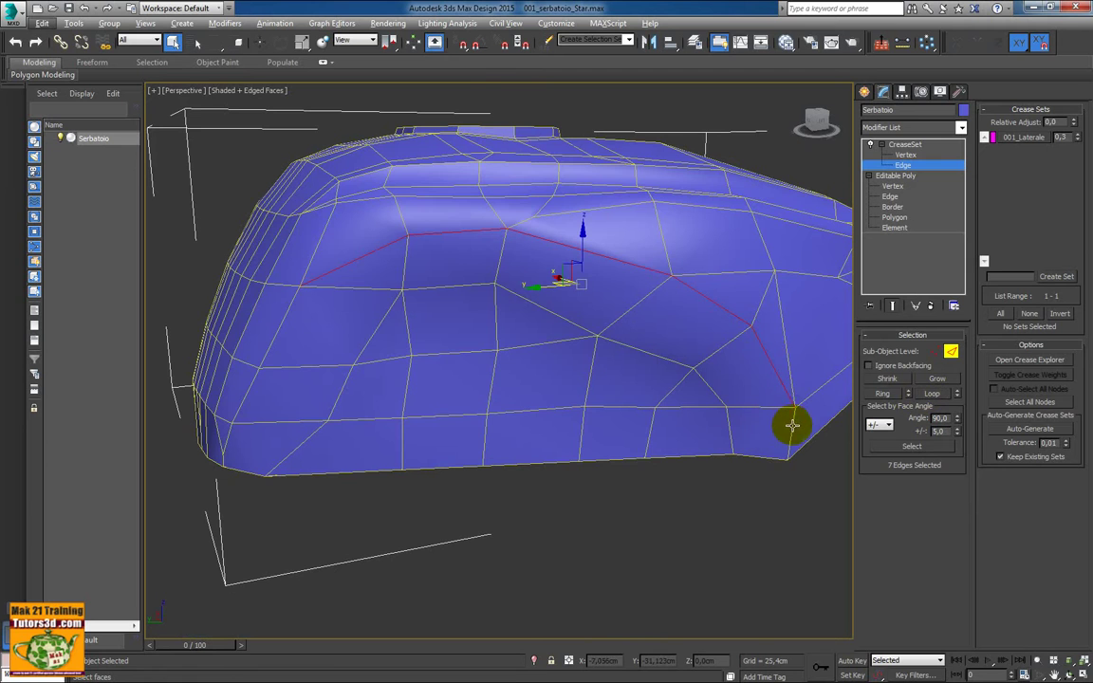
ctrl+click(791, 432)
Check the edge selection in wireframe and deselect the unwanted edges picked on the far side of the tank
key(F3)
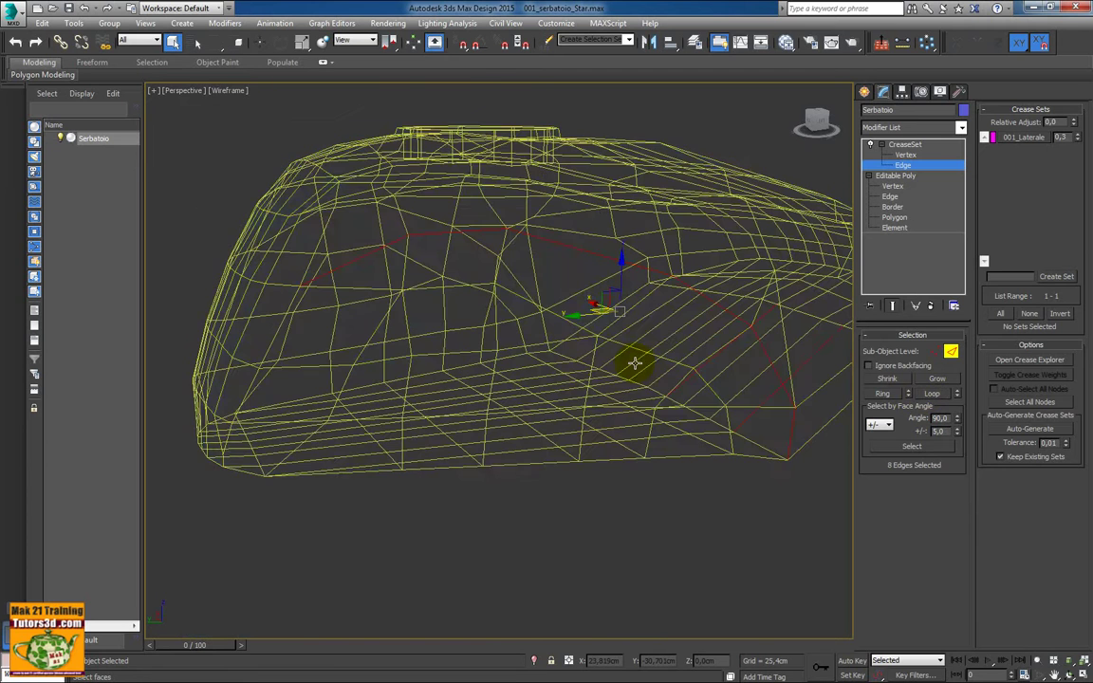
mouse_move(653, 366)
alt+middle_down()
mouse_move(678, 390)
mouse_move(696, 332)
mouse_move(770, 380)
alt+middle_up()
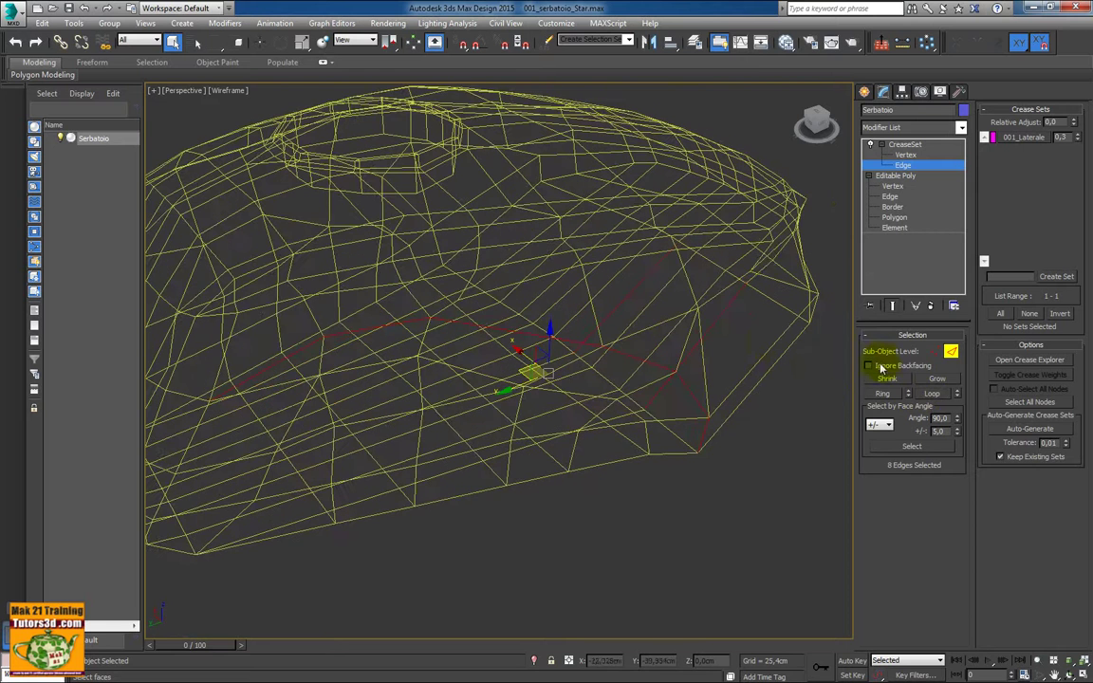
drag(824, 230, 646, 320)
alt+middle_drag(647, 324, 682, 326)
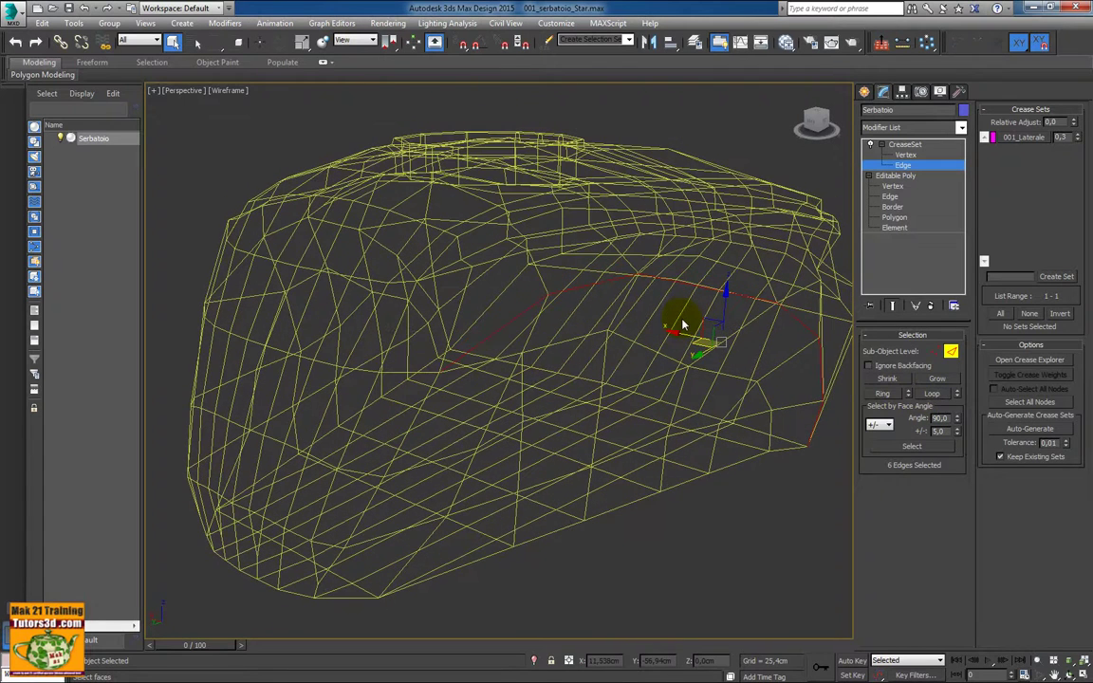
Turn on Ignore Backfacing for edge selection and return the viewport to shaded display
click(867, 365)
mouse_move(732, 394)
alt+middle_down()
mouse_move(709, 403)
mouse_move(729, 384)
mouse_move(817, 371)
mouse_move(720, 383)
mouse_move(779, 354)
alt+middle_up()
key(F3)
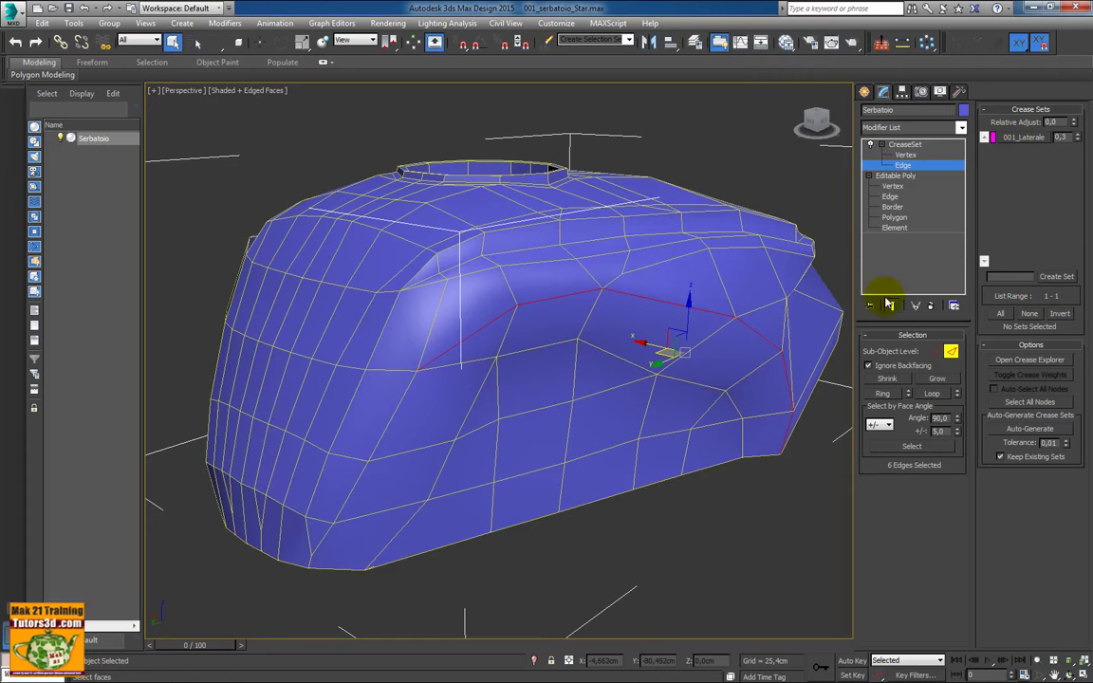
Add the selected recess edges to the 001_Laterale crease set and clear the selection
right_click(1021, 141)
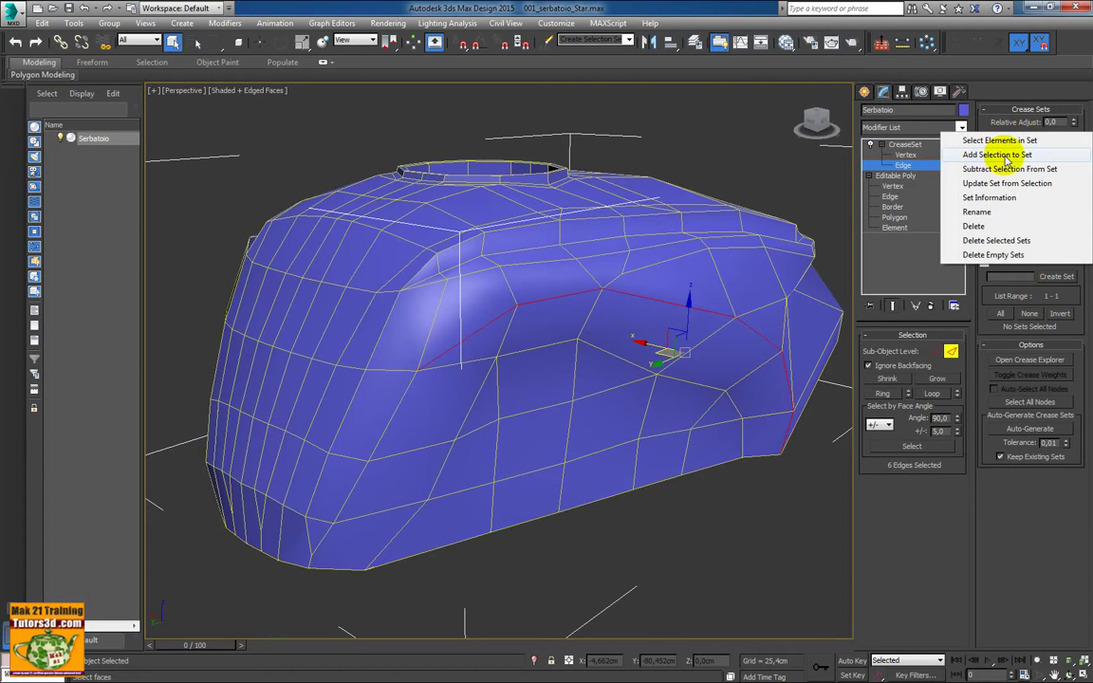
click(1006, 156)
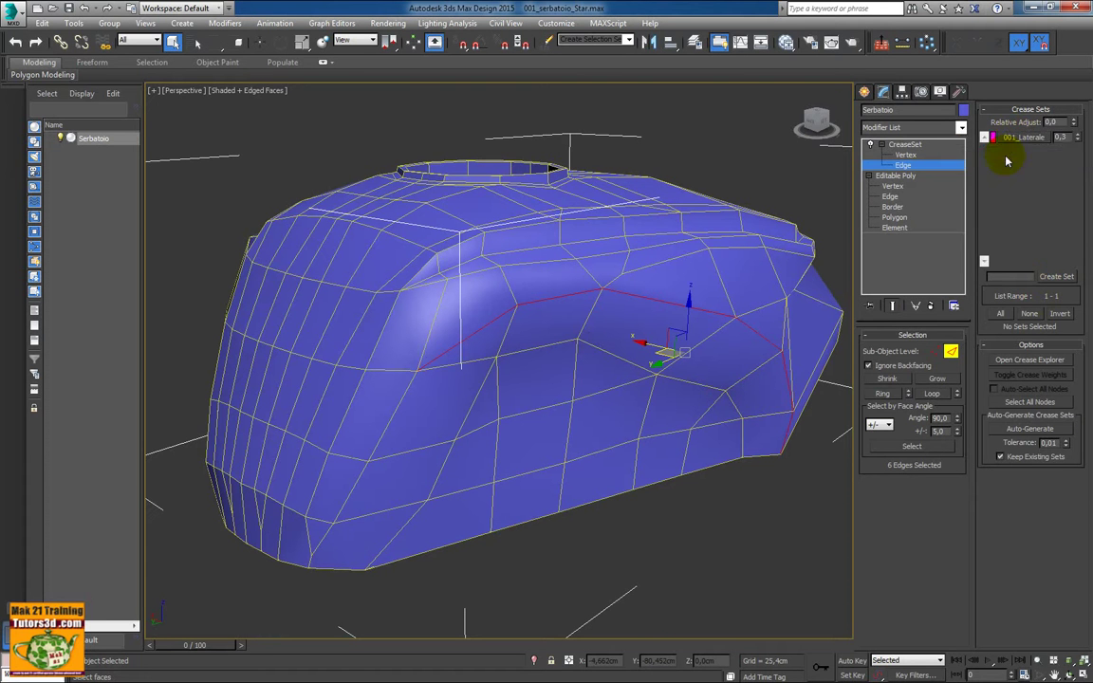
click(729, 529)
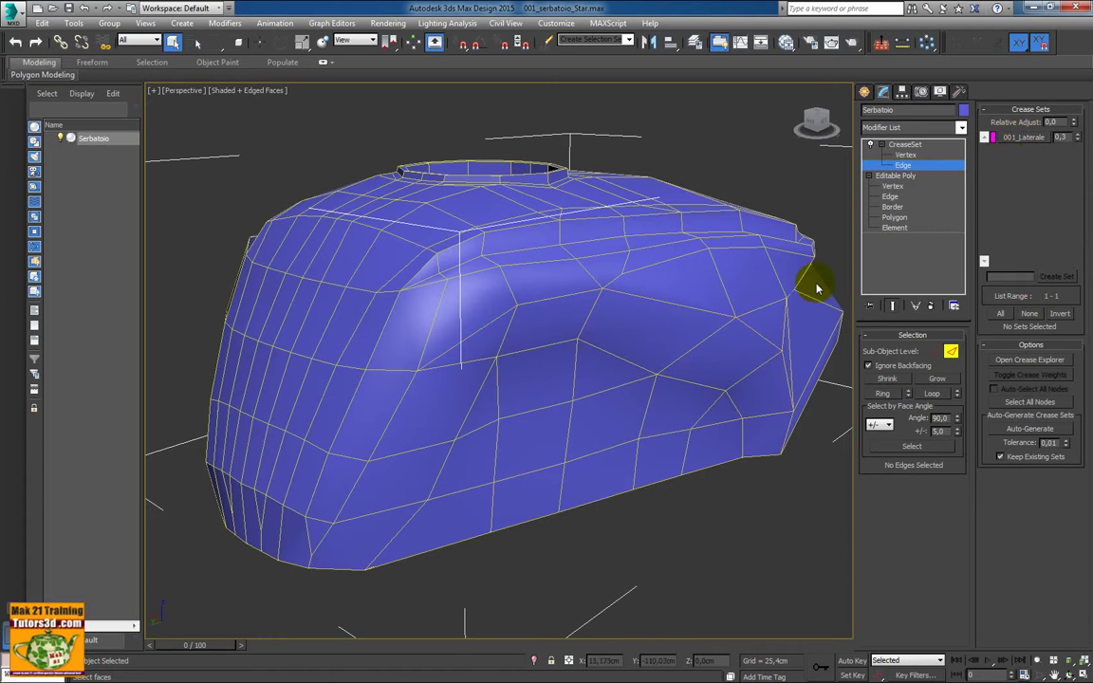
Recall the edges of the 001_Laterale set, inspect them on the tank's sides, and deselect everything
alt+middle_drag(789, 297, 768, 312)
right_click(1044, 138)
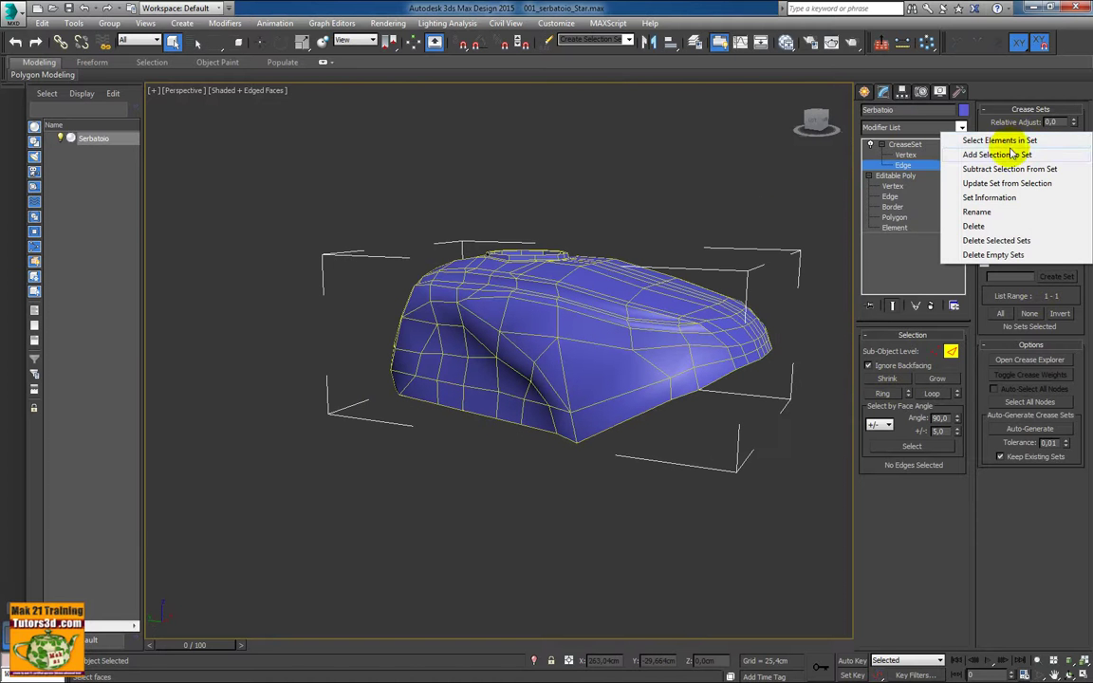
click(1005, 142)
alt+middle_drag(663, 371, 574, 359)
alt+middle_drag(784, 166, 730, 280)
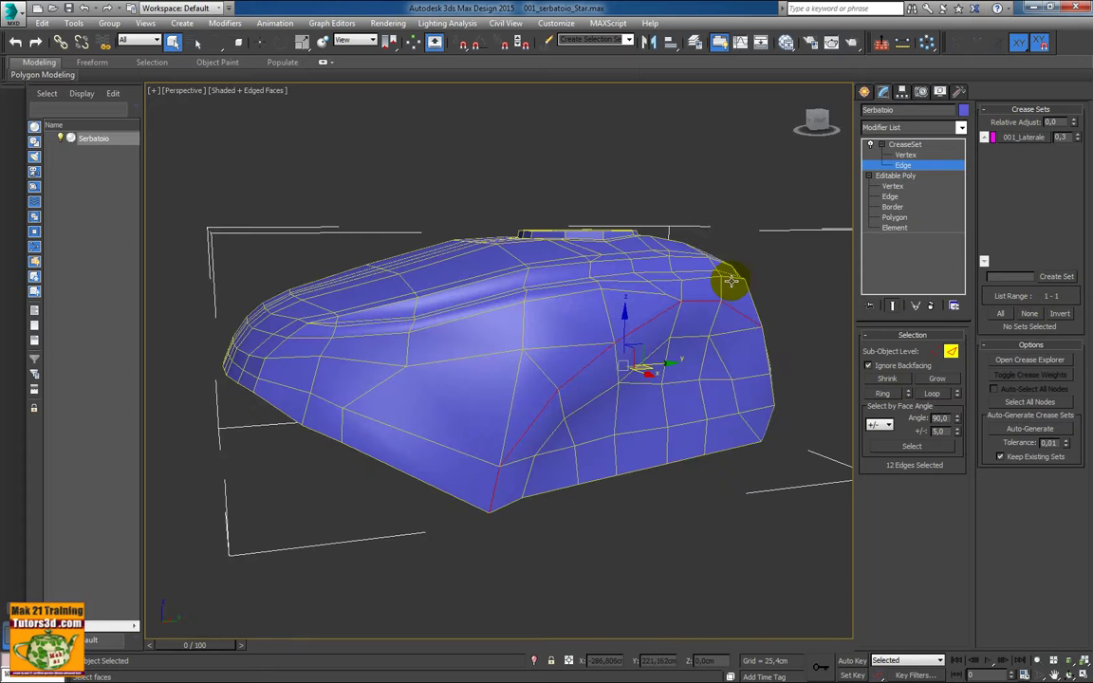
click(721, 204)
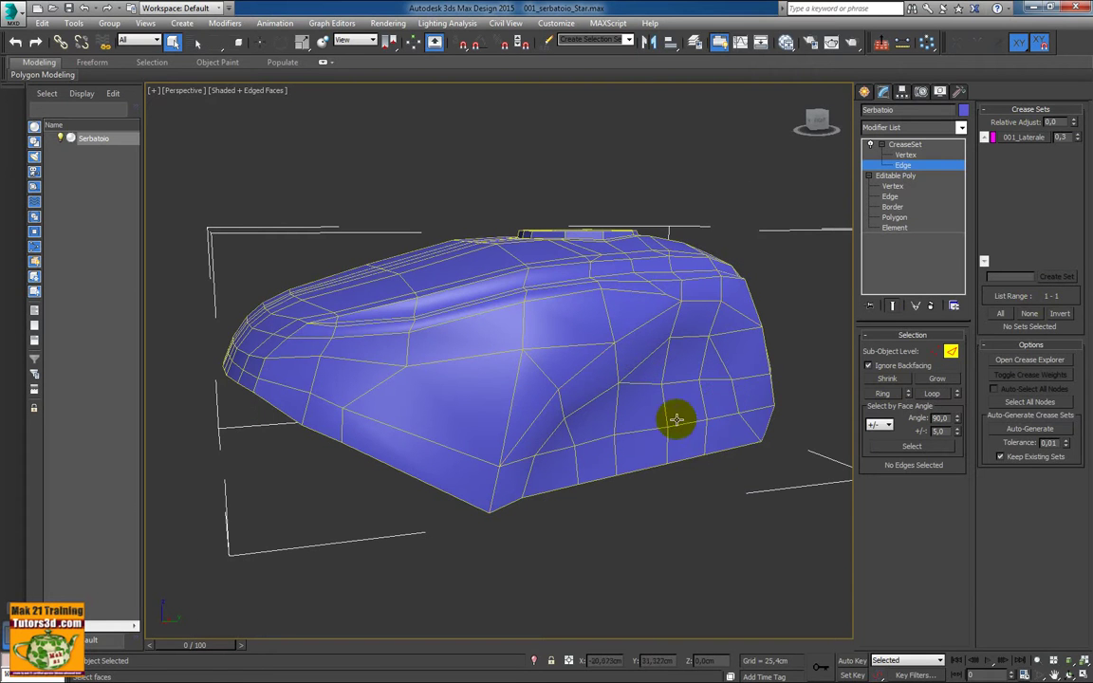
Select the full edge loop around the tank's open underside
click(598, 479)
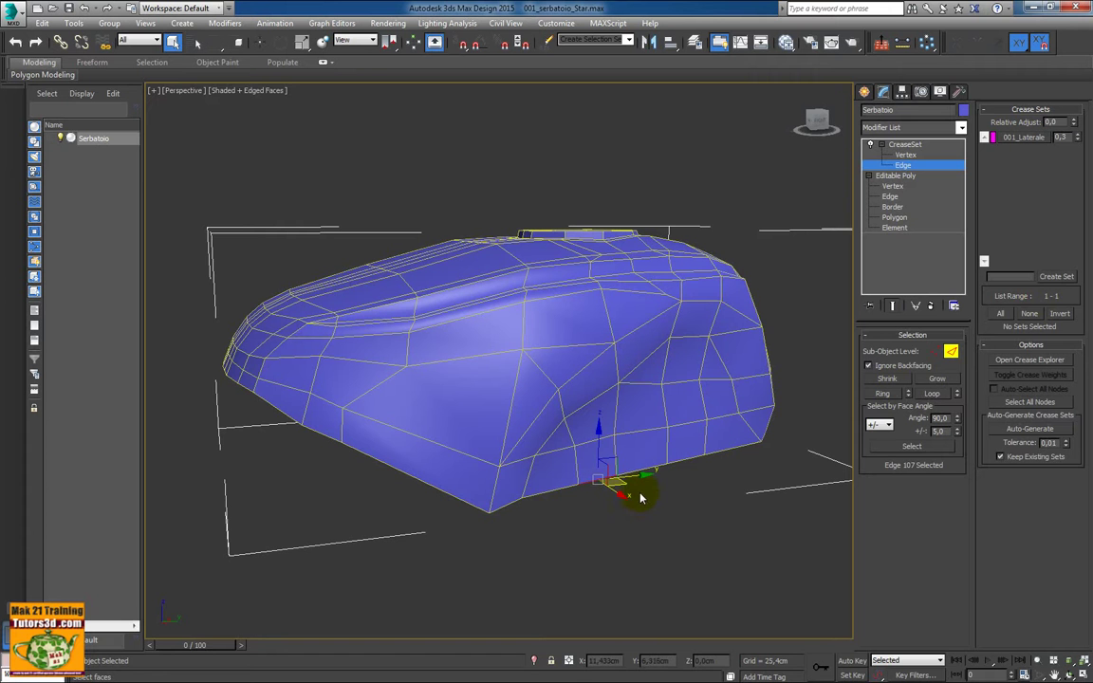
click(932, 392)
alt+middle_drag(654, 419, 666, 443)
Grow the underside edge selection once and shrink it back to the border
click(937, 379)
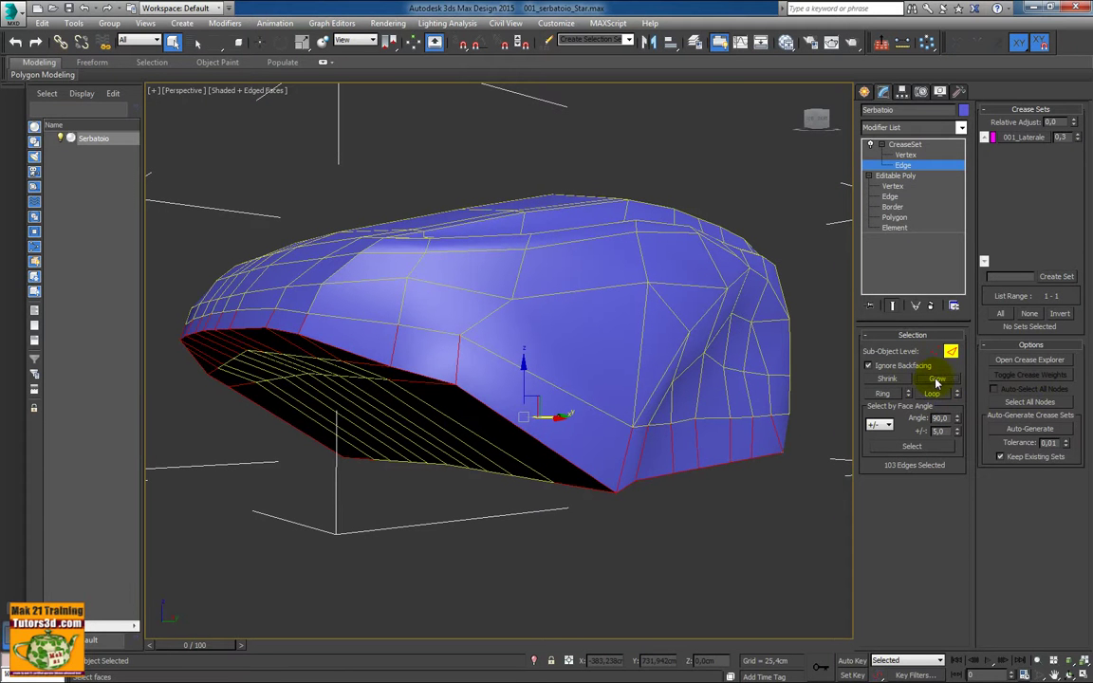
click(887, 378)
alt+middle_drag(780, 423, 714, 419)
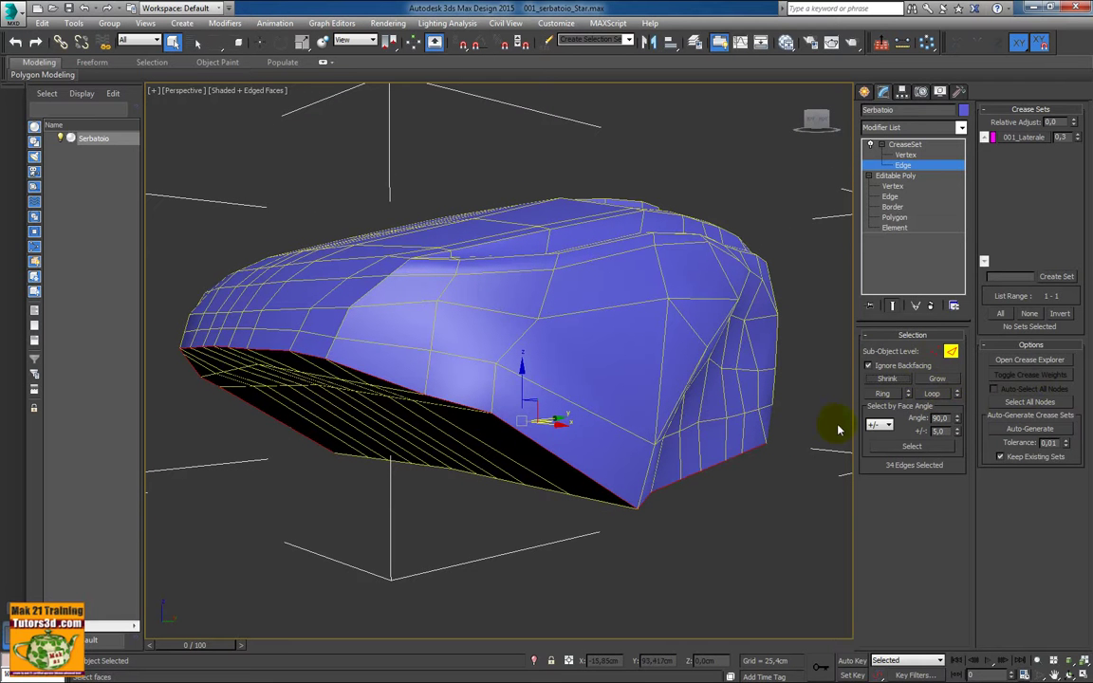
Shift the underside edge selection to the neighbouring parallel edges of the ring and back
click(933, 393)
click(909, 395)
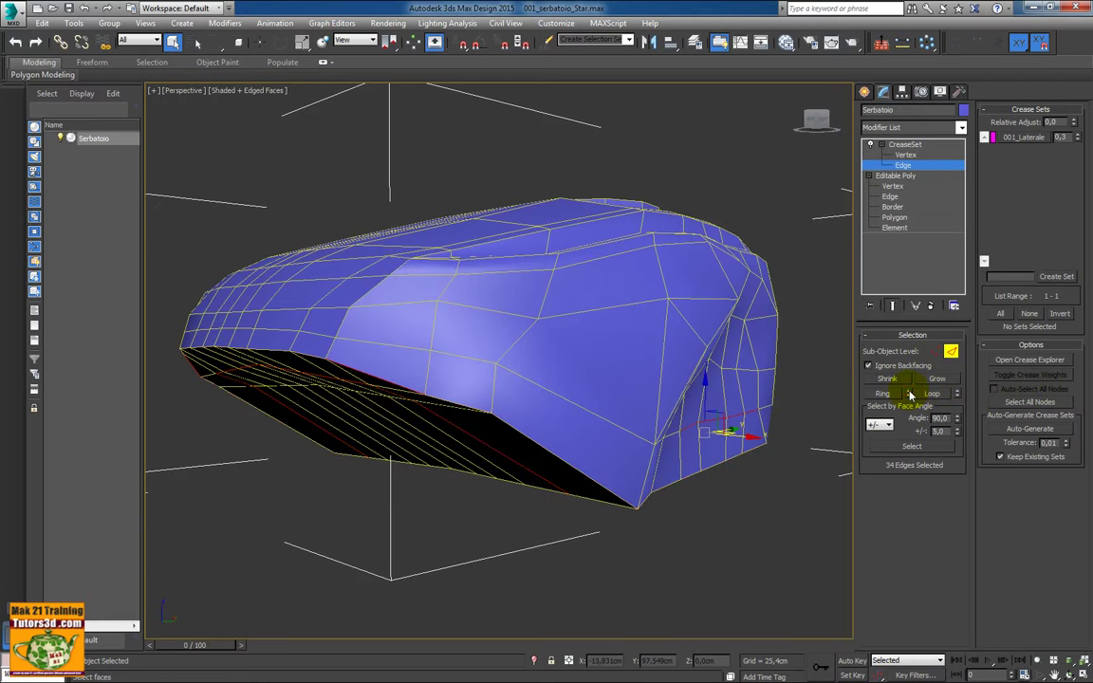
click(907, 396)
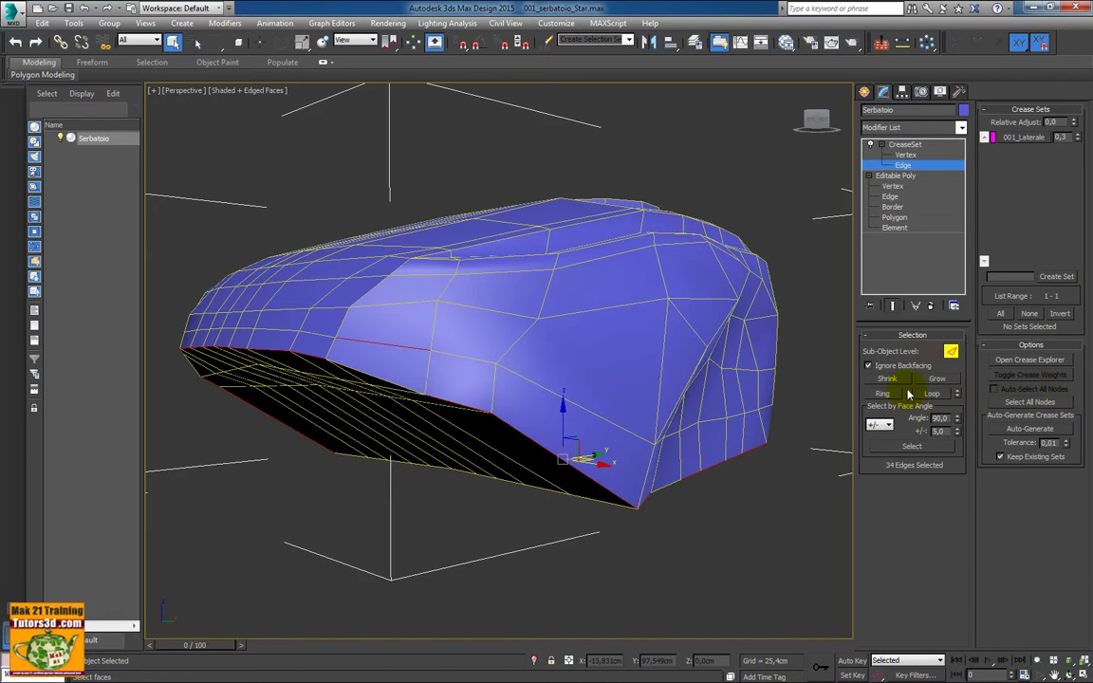
Apply Ring to the underside edge selection, then ring-select the short upright edges starting from one near the tank's lower corner
click(887, 401)
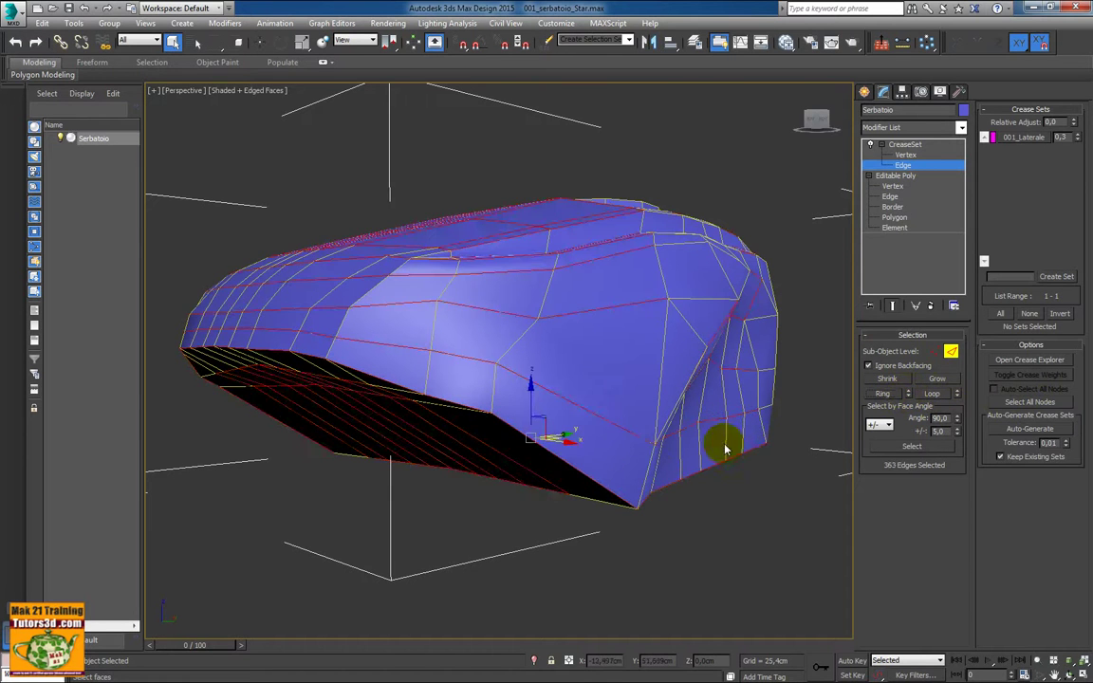
click(653, 457)
key(alt+r)
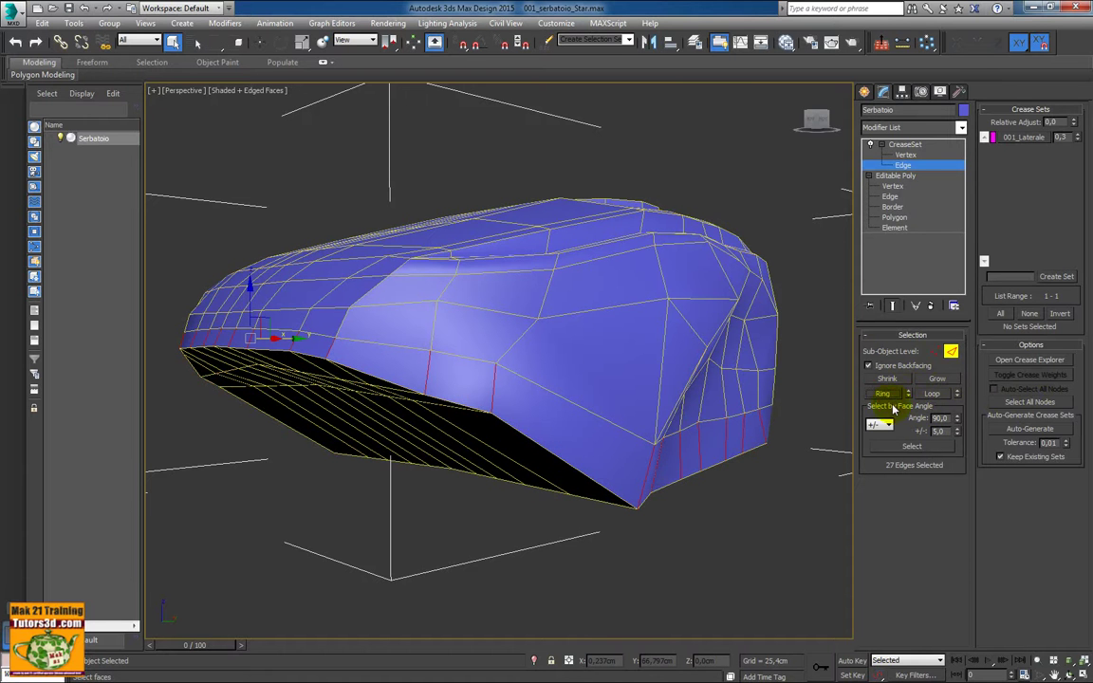
Shift the upright edge selection to the neighbouring edges along the loop, try shifting it around the ring, and deselect everything
click(957, 391)
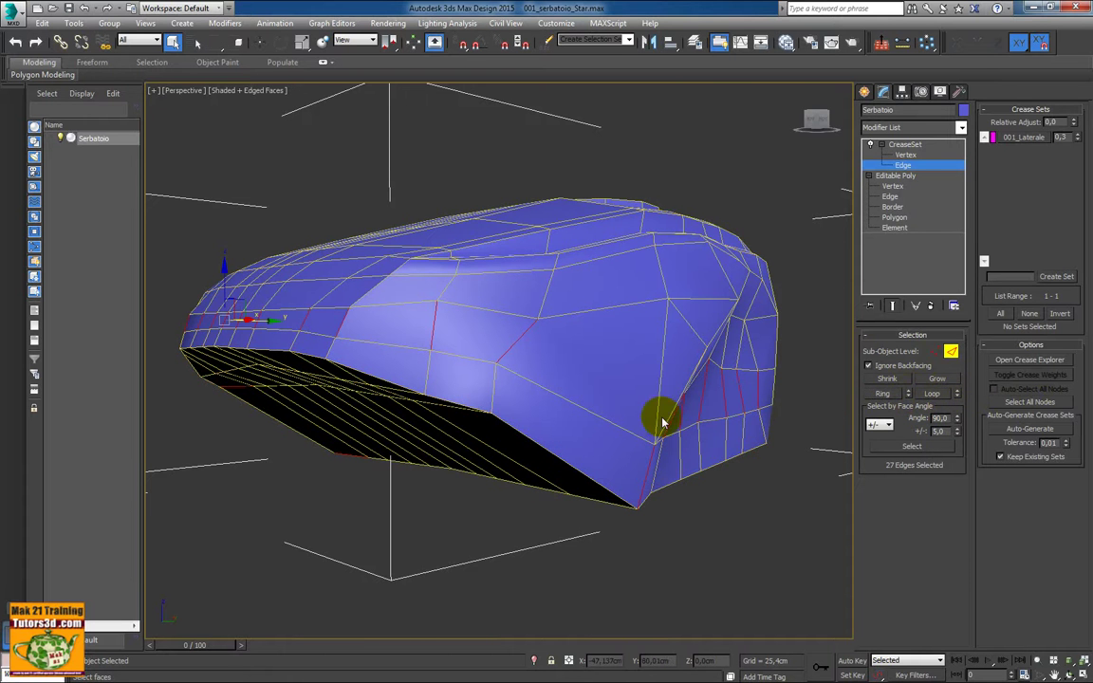
click(908, 390)
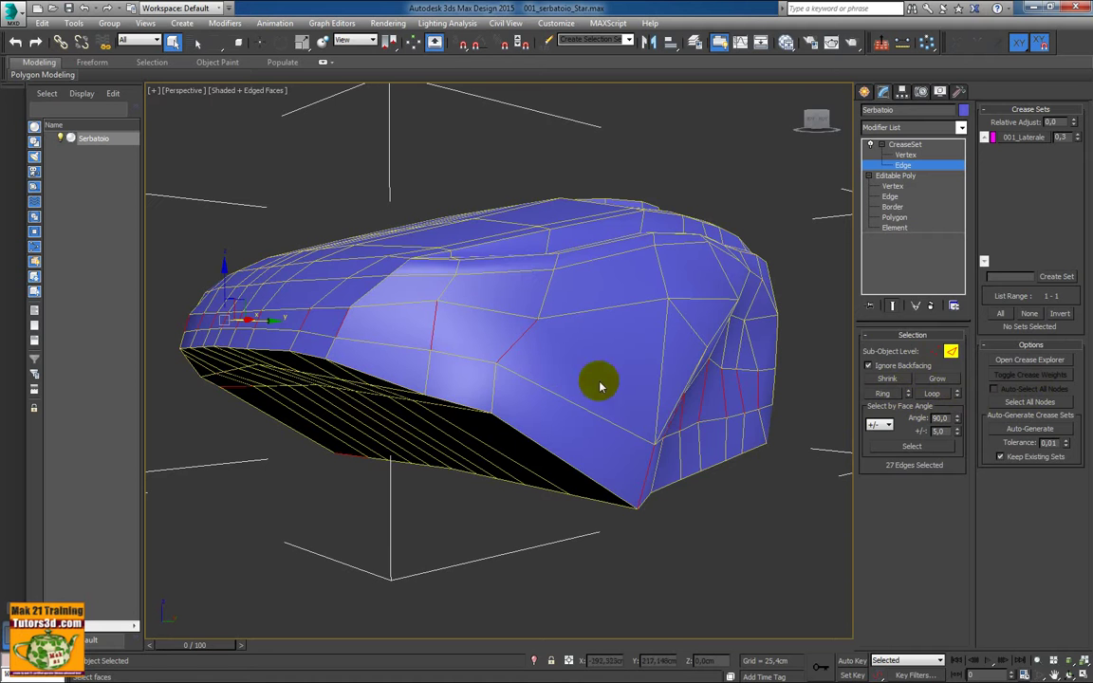
click(908, 390)
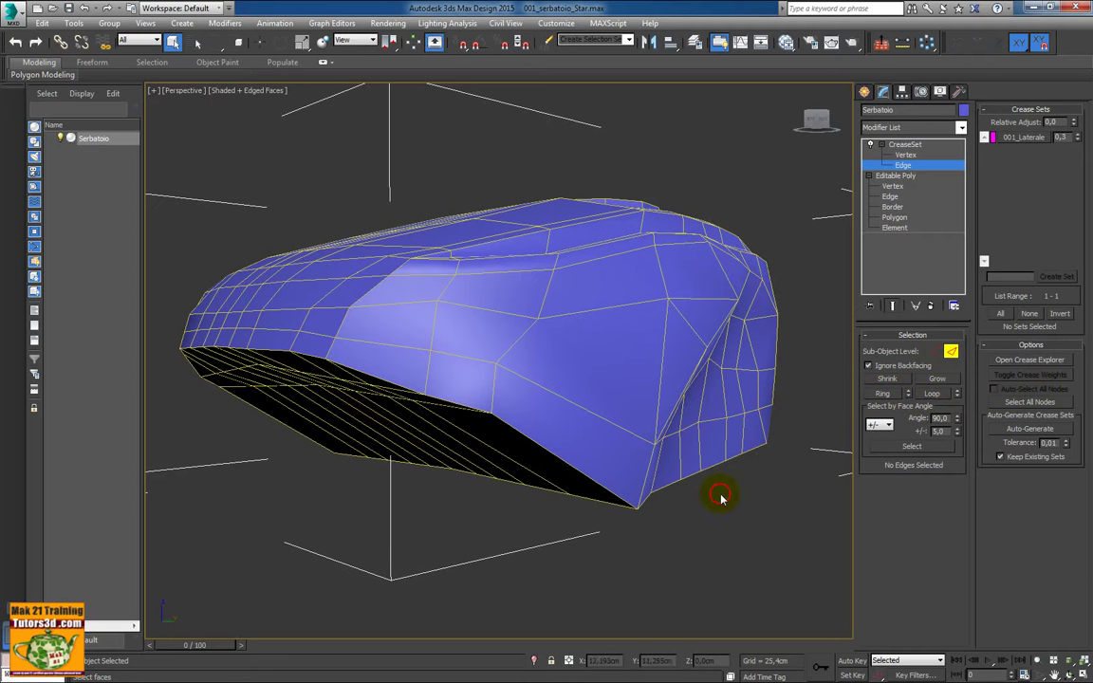
Select one edge of the underside border and extend it to the full loop around the tank's open underside
click(597, 481)
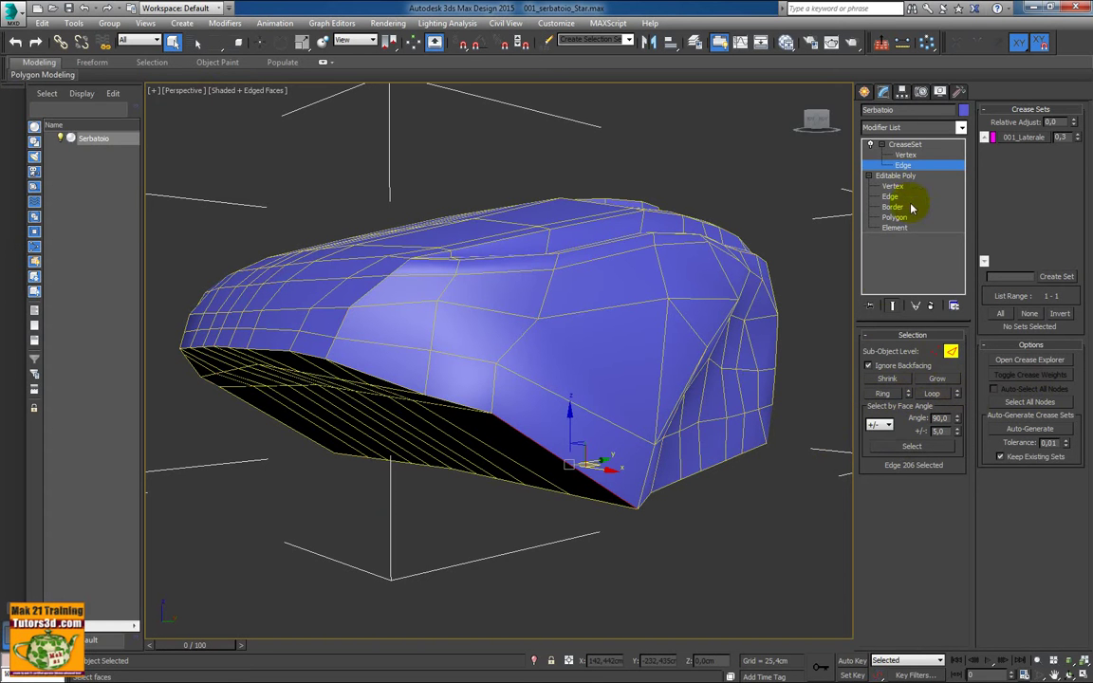
click(939, 394)
alt+middle_drag(727, 439, 688, 452)
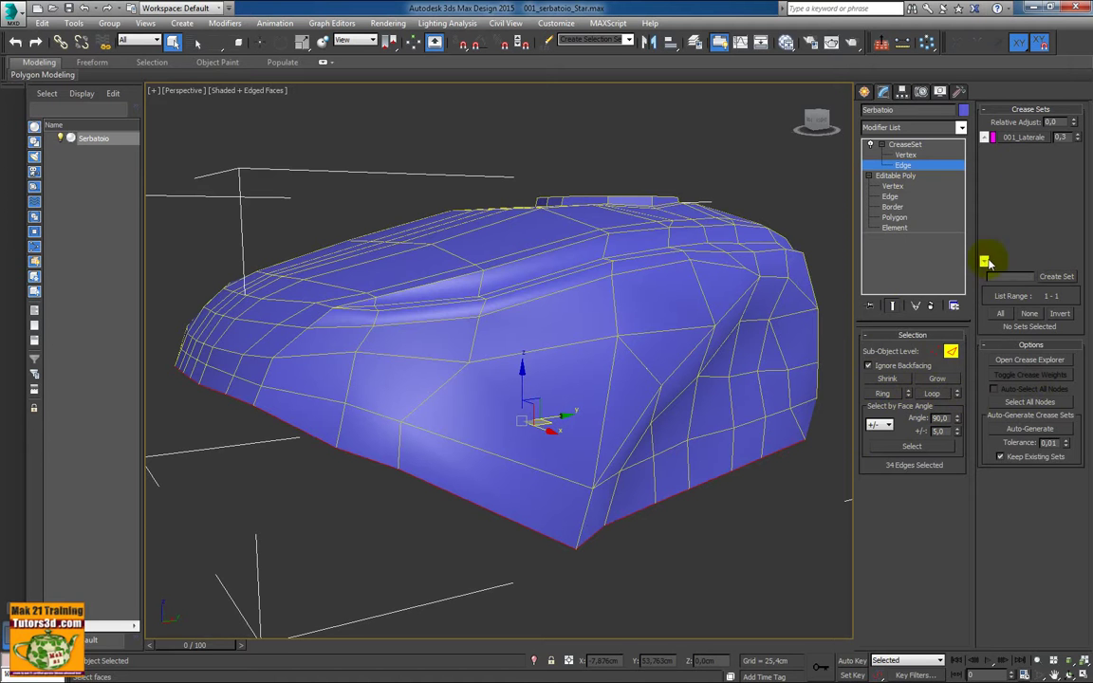
click(1050, 277)
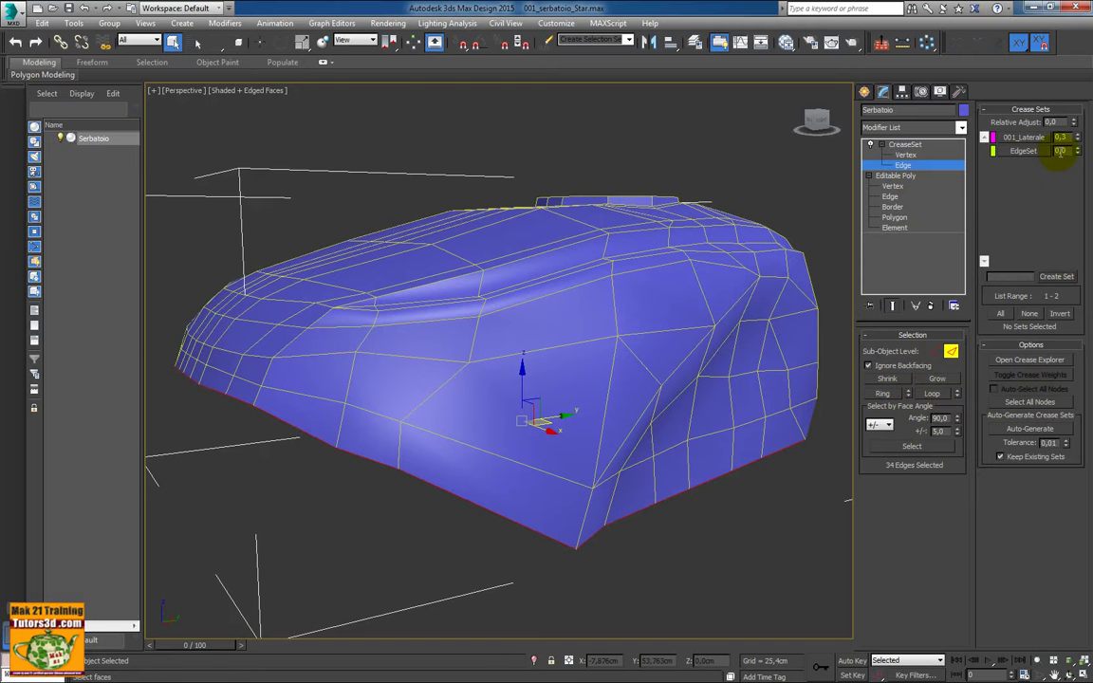
click(1057, 195)
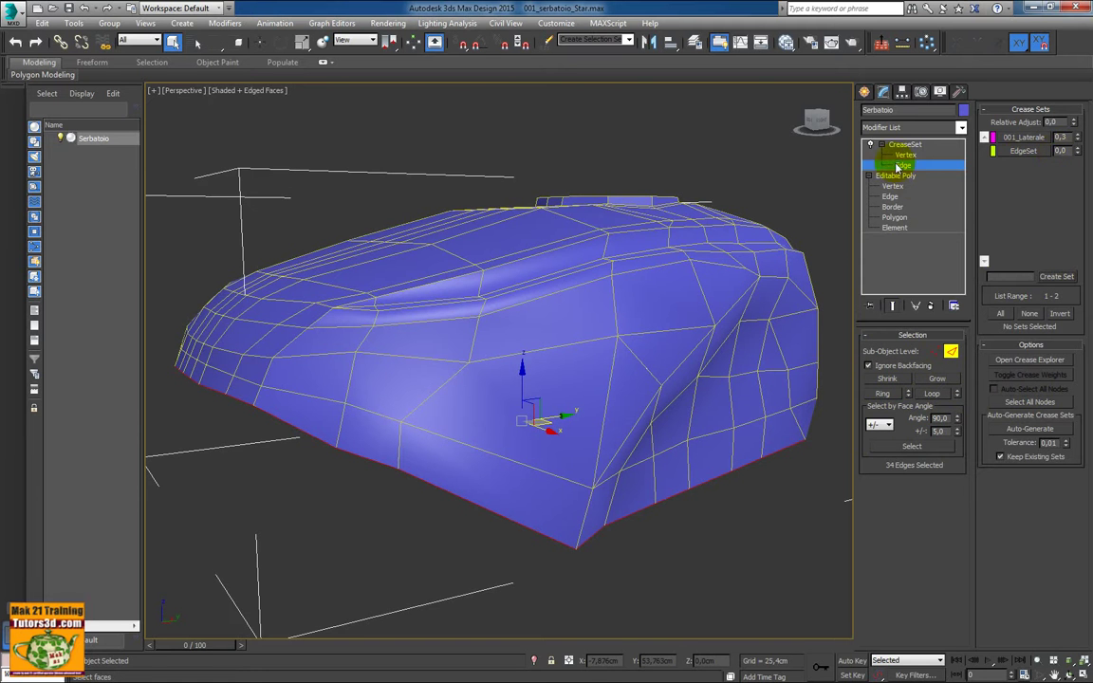
right_click(1018, 150)
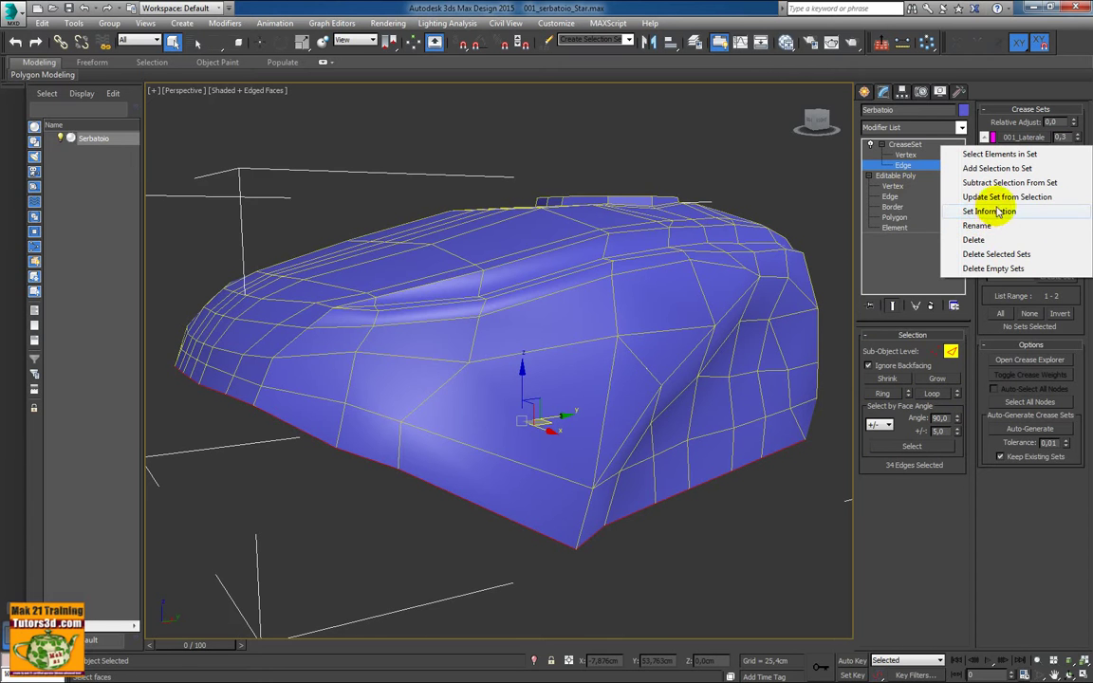
click(982, 241)
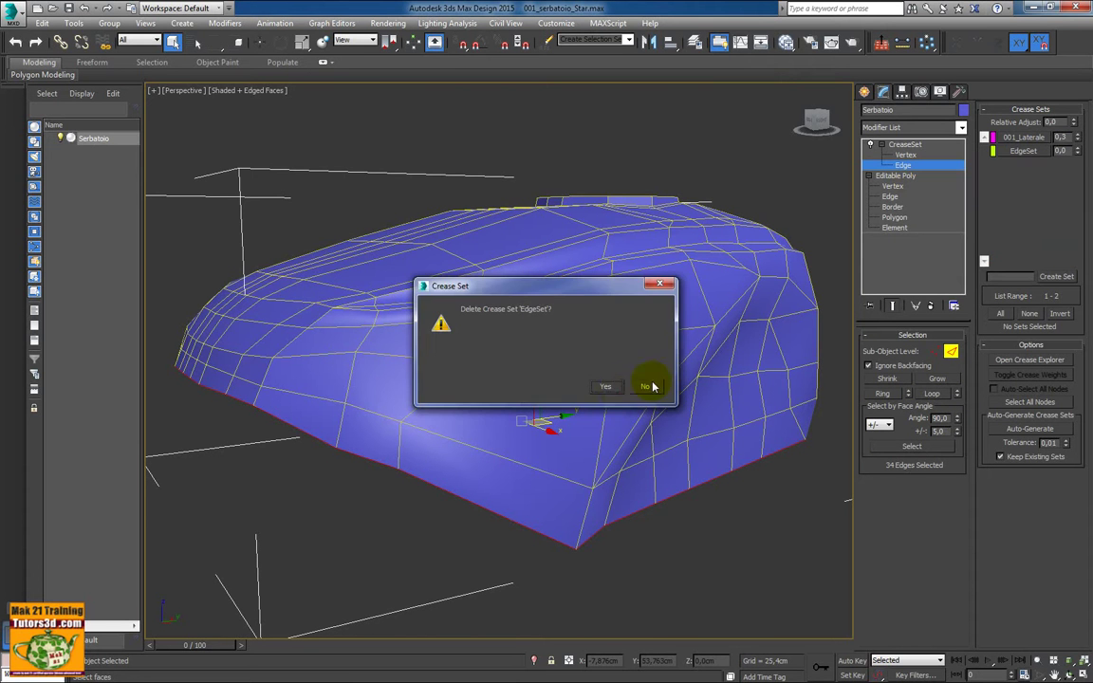
click(607, 384)
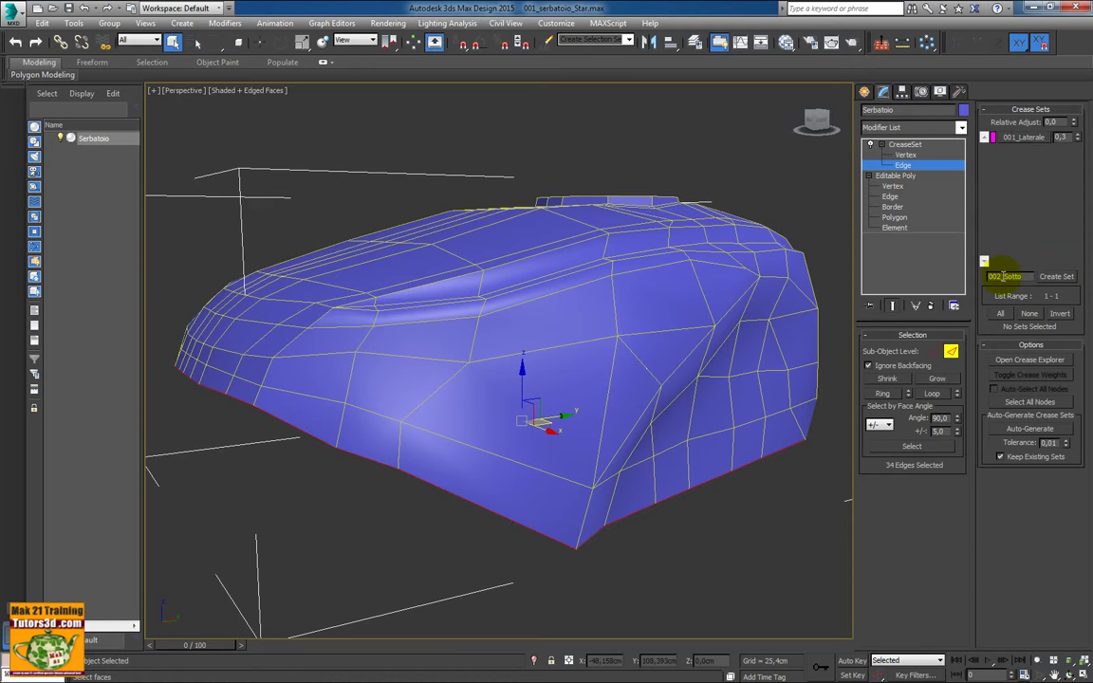
Create a crease set named 002_Sotto from the underside loop, and recall its edges from the set to check them
click(1055, 277)
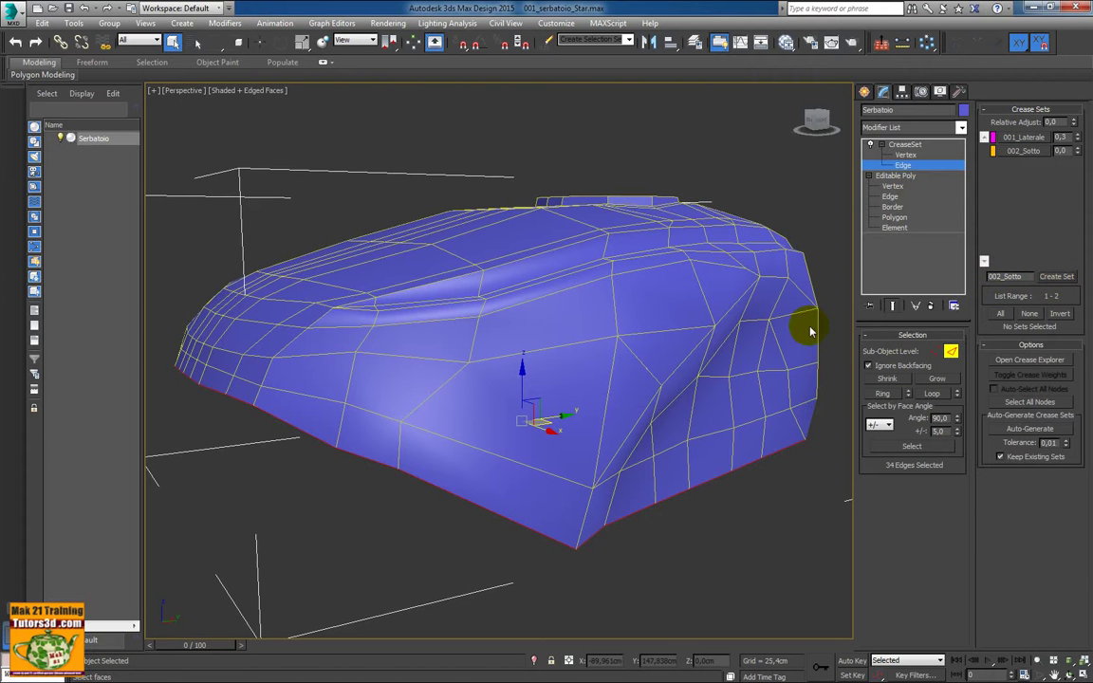
click(782, 193)
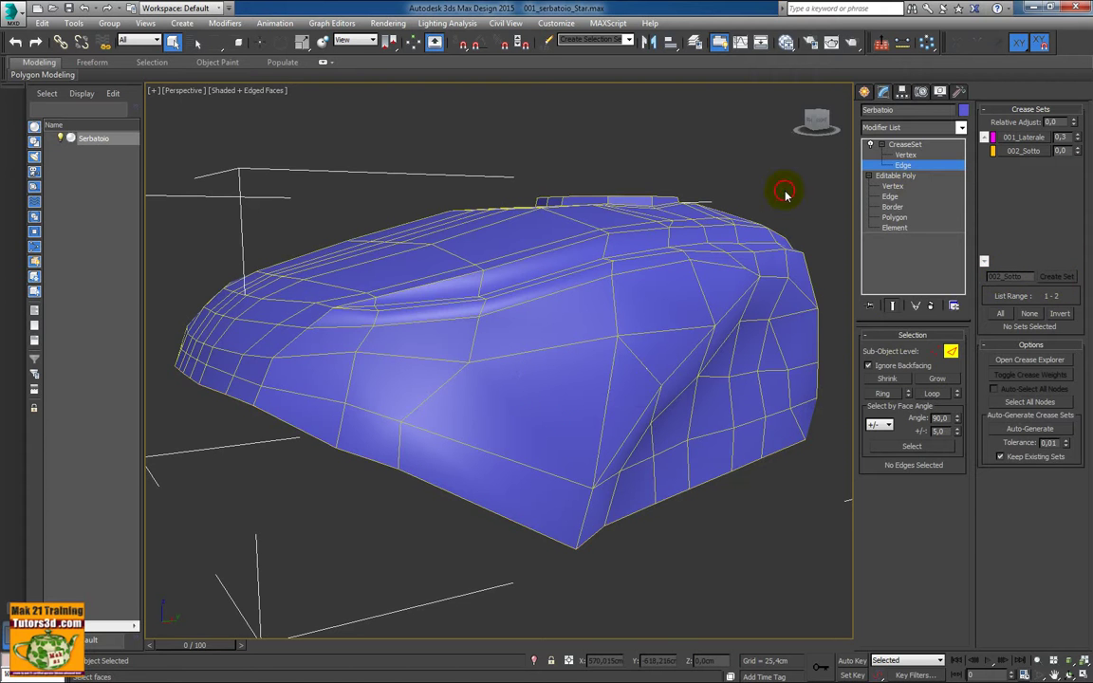
right_click(986, 150)
click(996, 153)
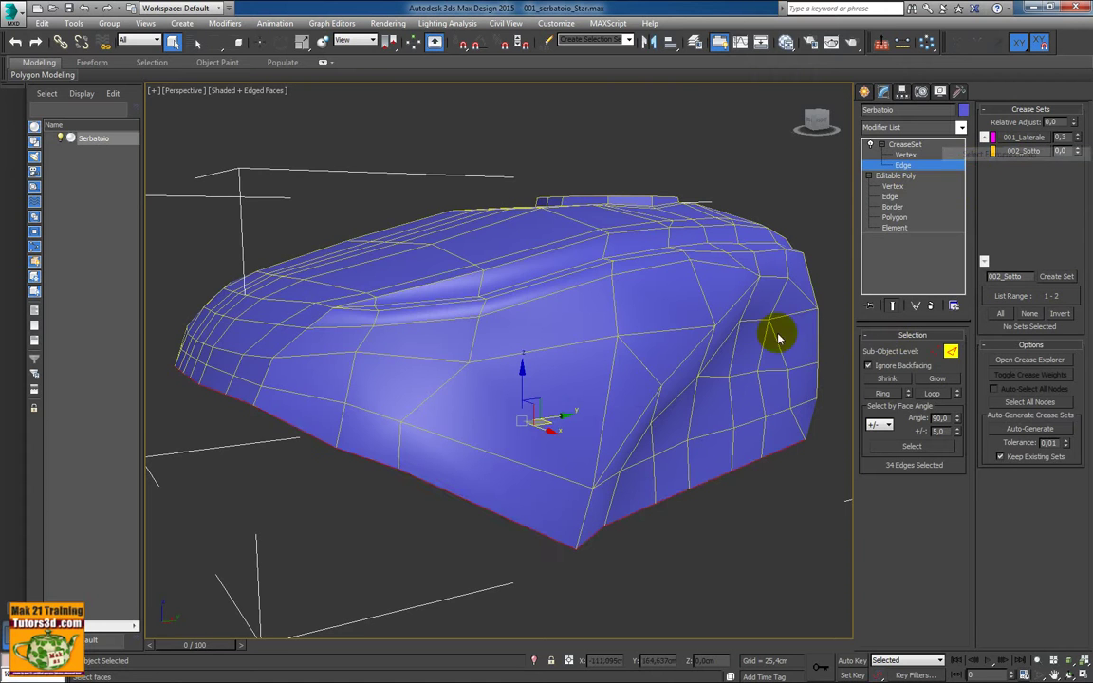
alt+middle_drag(673, 410, 704, 344)
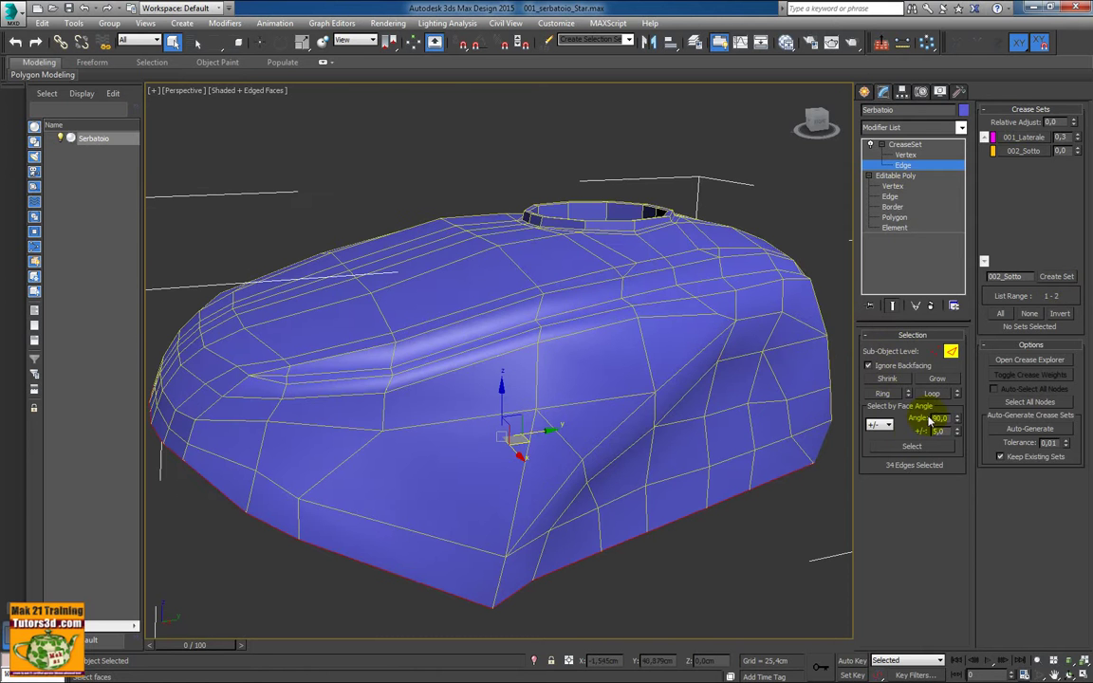
click(754, 208)
Narrow the command panel to a single column to enlarge the viewport
scroll(646, 236, up, 3)
scroll(636, 249, up, 5)
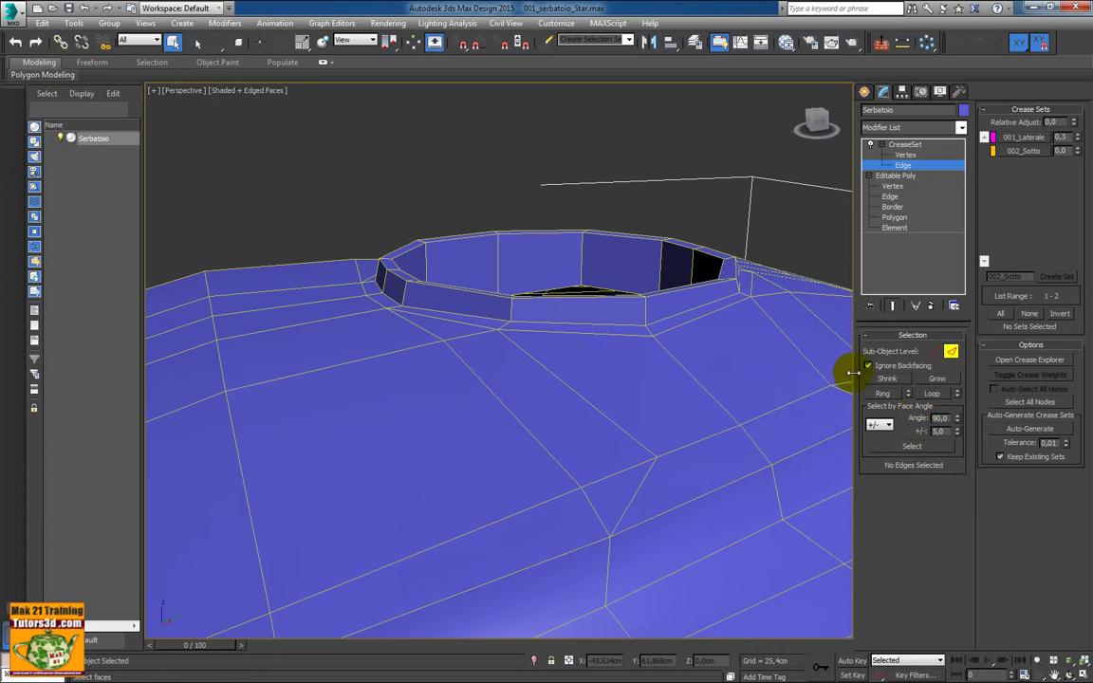
drag(954, 369, 984, 367)
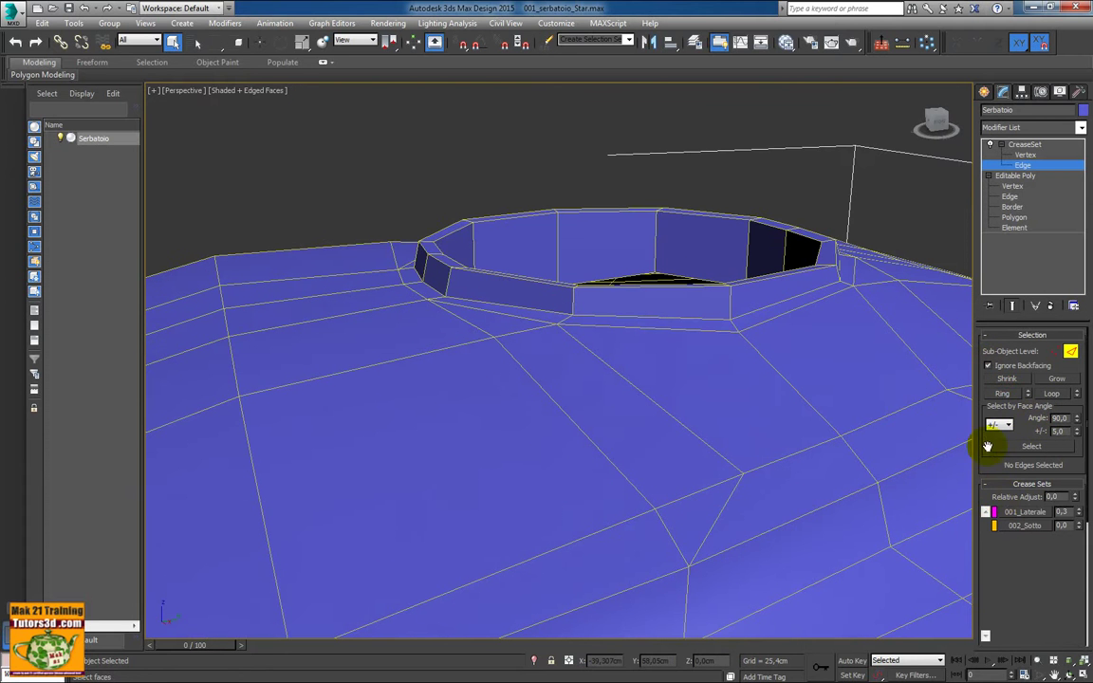
scroll(783, 410, down, 6)
alt+middle_drag(778, 418, 669, 273)
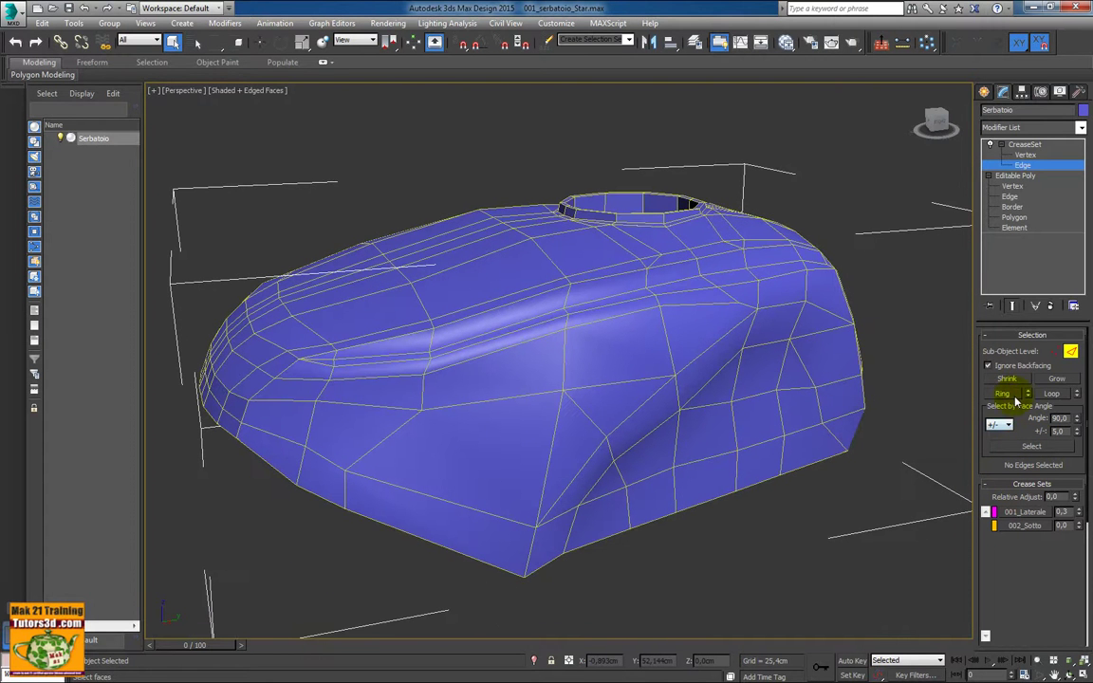
Select edges by face angle at 90 degrees with a tolerance of 5, and inspect them in wireframe display
click(1031, 446)
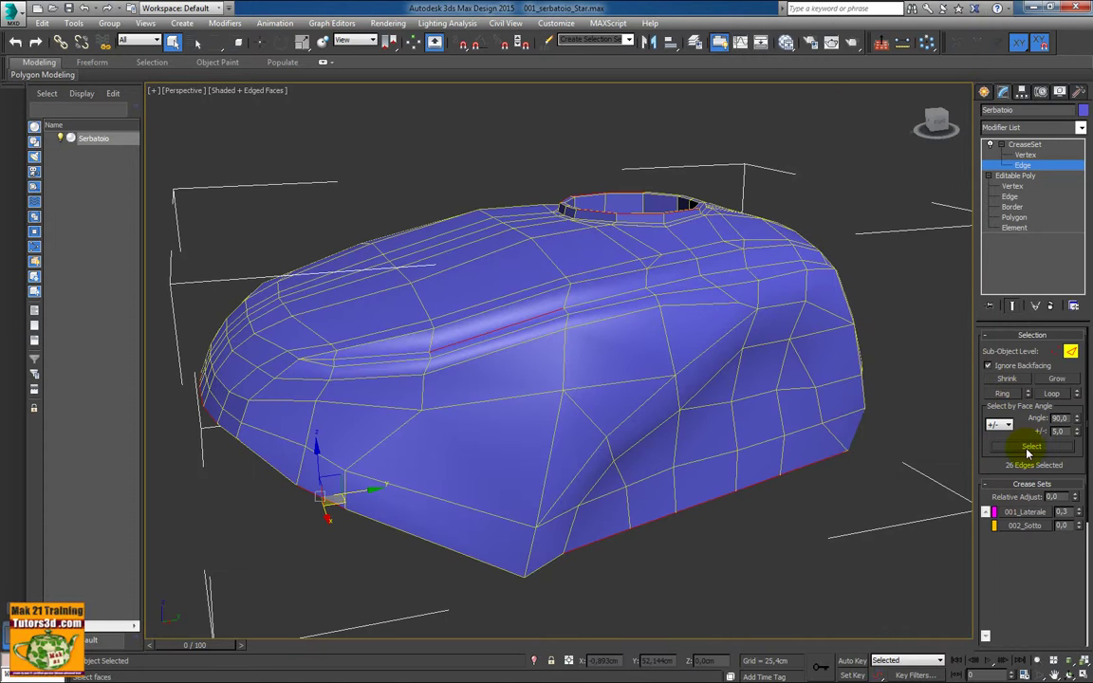
key(F3)
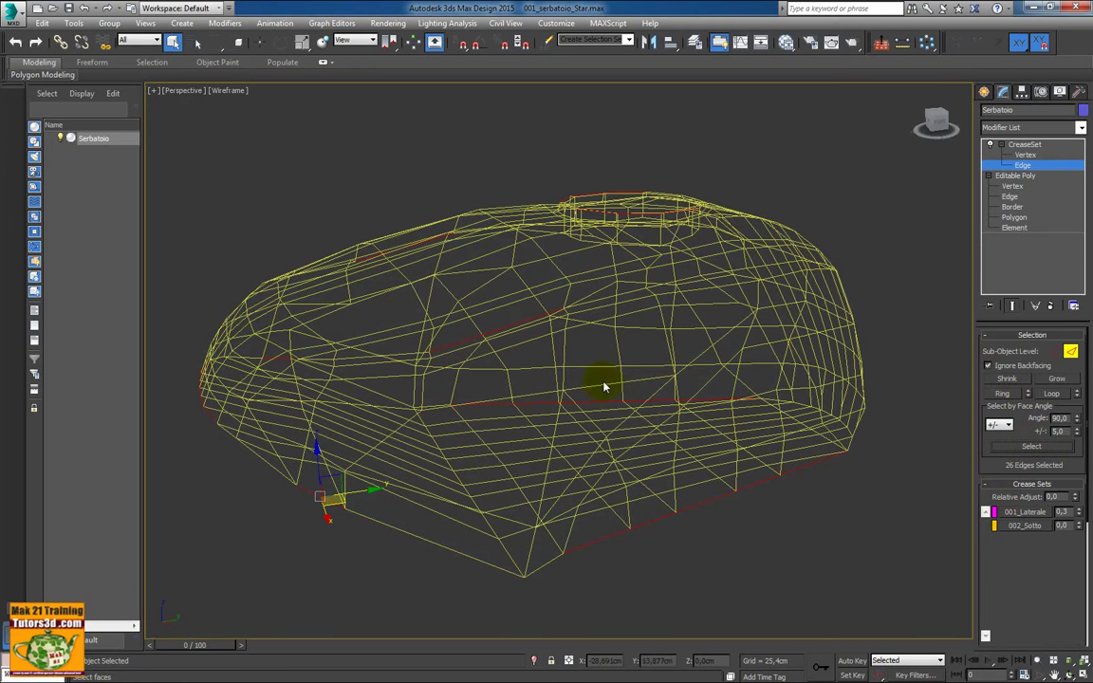
alt+middle_drag(605, 384, 679, 398)
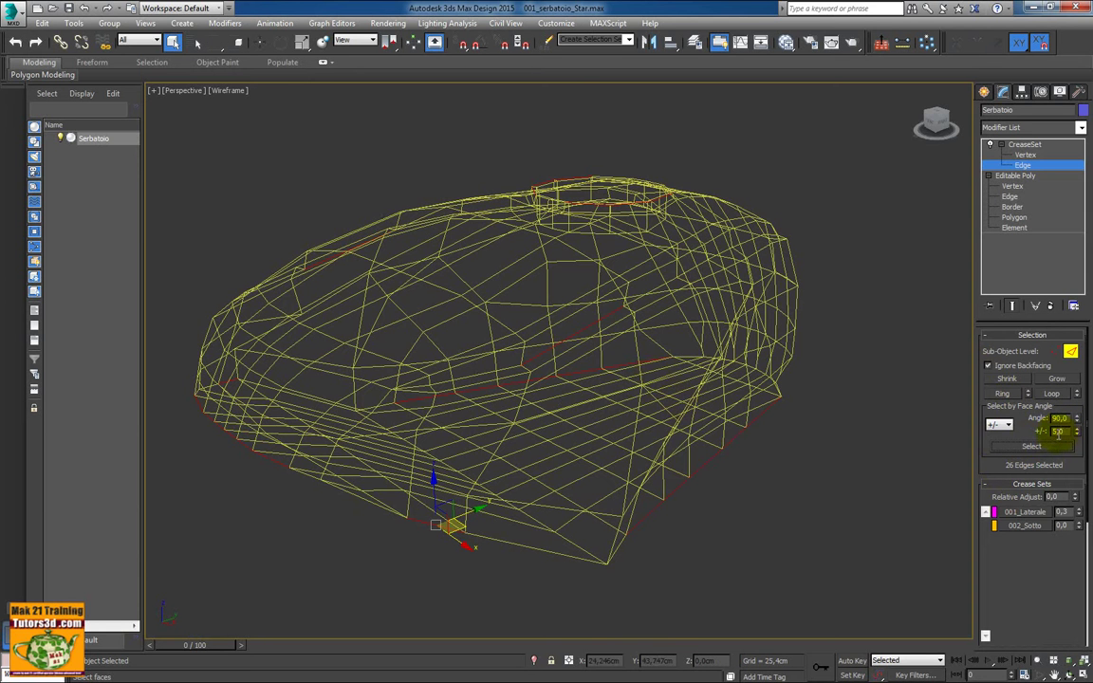
alt+middle_drag(807, 441, 807, 442)
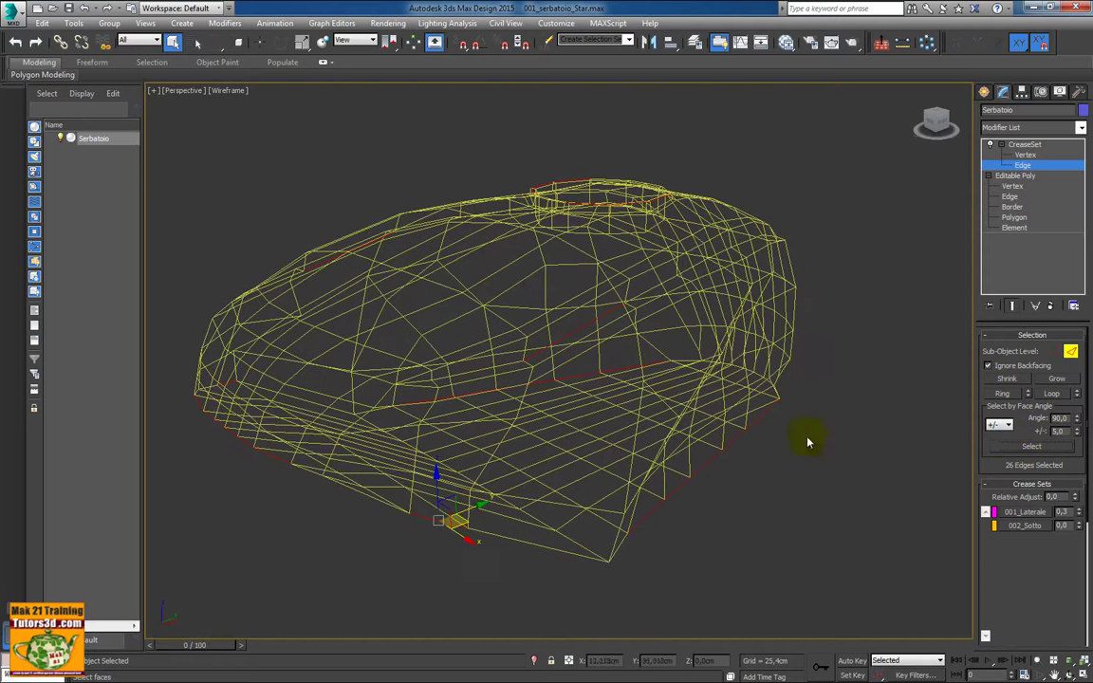
Switch the face-angle selection between the A/B range mode and the +/- mode to compare their settings, ending on +/-
click(1010, 427)
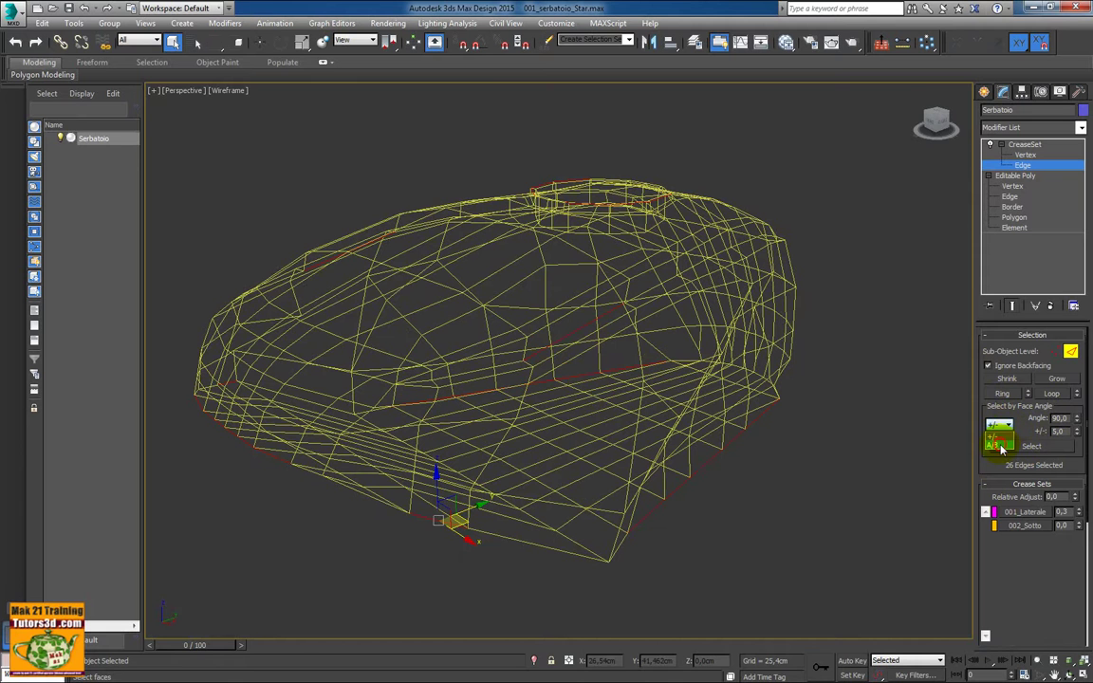
click(1001, 449)
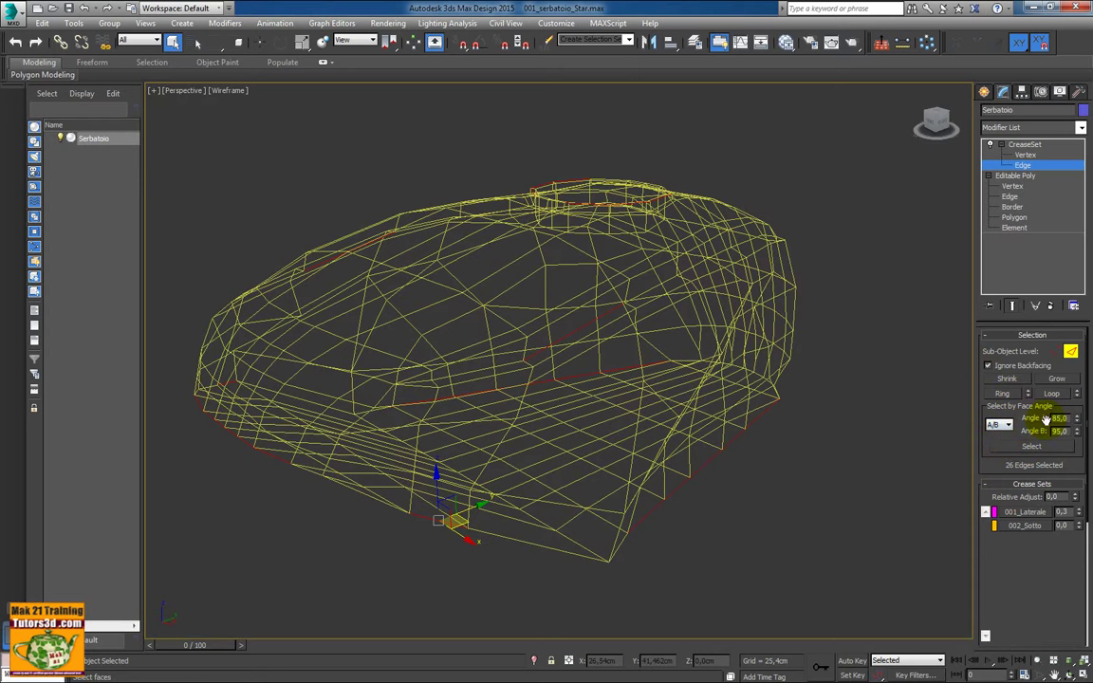
click(998, 424)
click(1000, 436)
click(1009, 428)
click(1002, 437)
click(1002, 425)
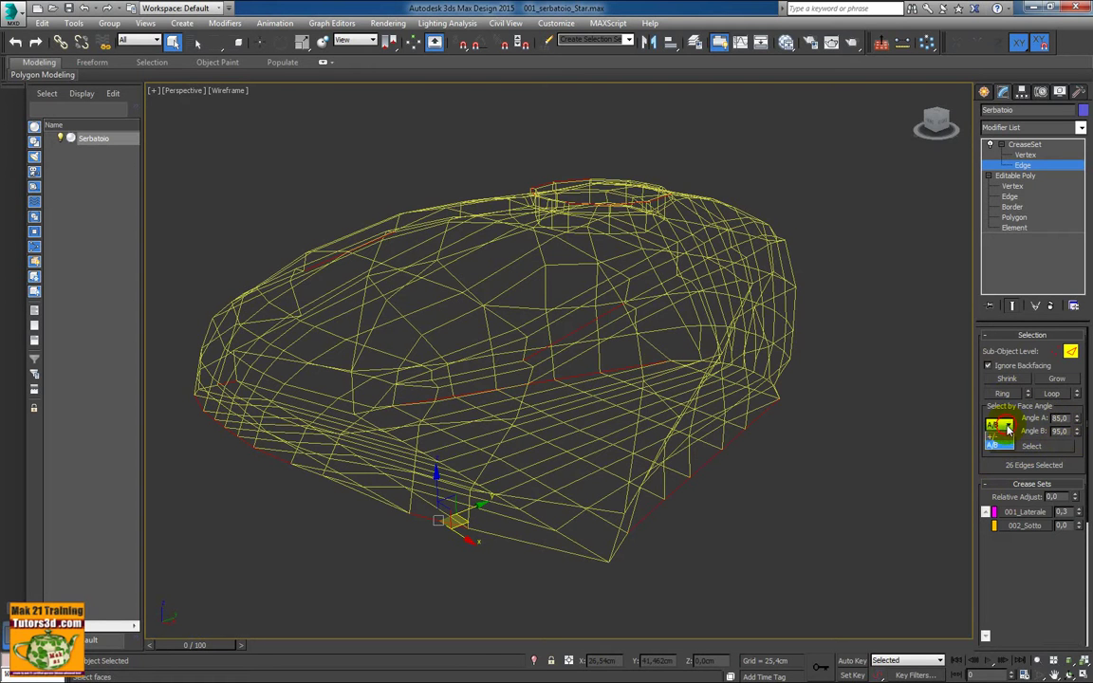
click(998, 434)
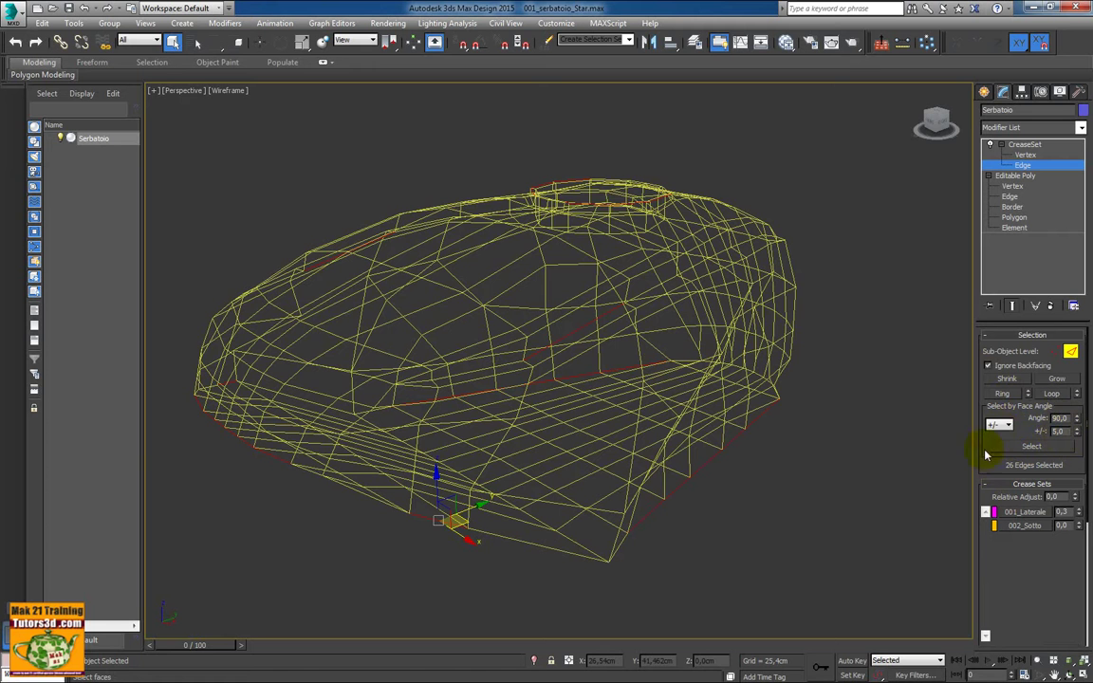
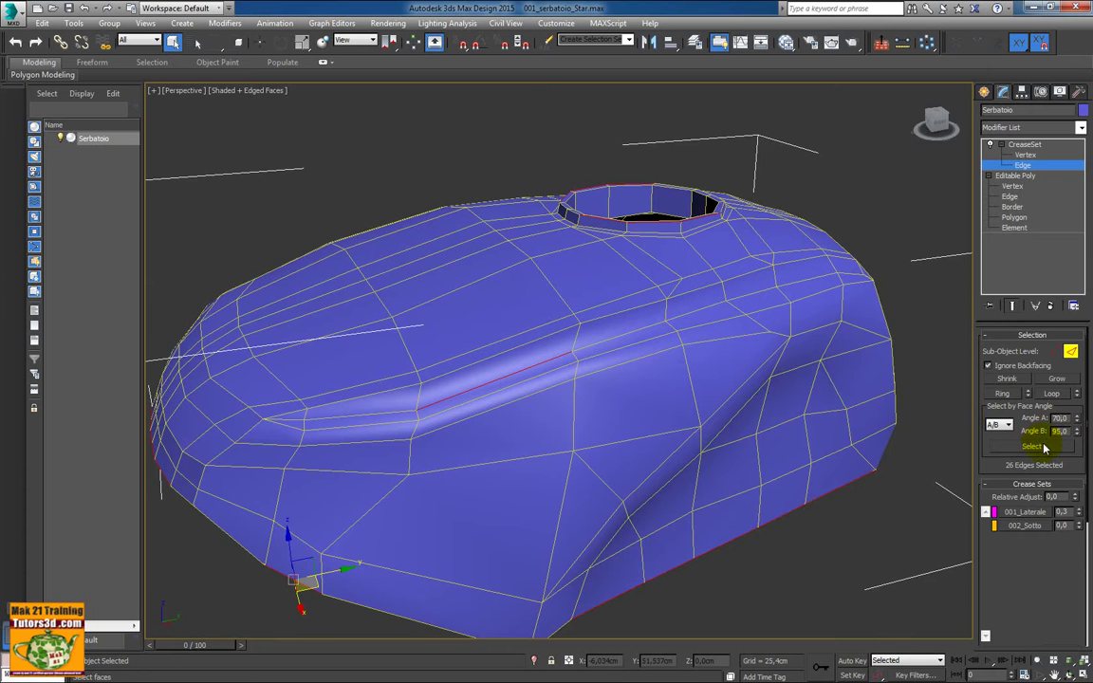
Select the edges with face angles from 70 to 95 degrees, compare the range in +/- mode, and return to A/B
mouse_move(752, 375)
alt+middle_down()
mouse_move(751, 407)
mouse_move(751, 393)
alt+middle_up()
click(998, 424)
click(1004, 436)
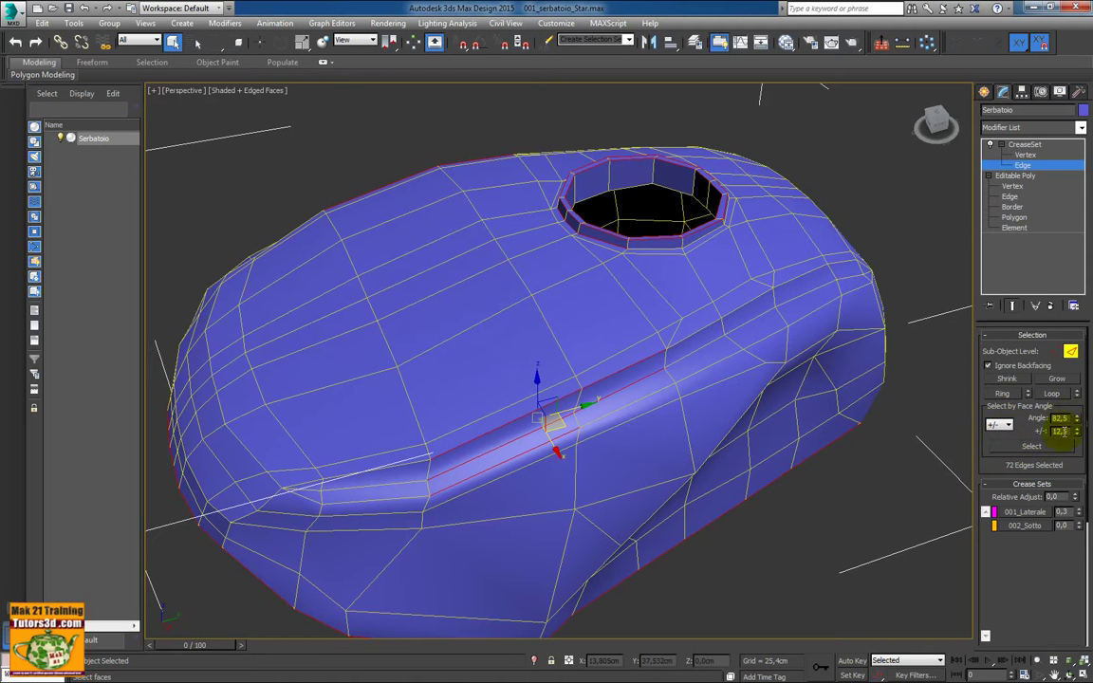
click(998, 423)
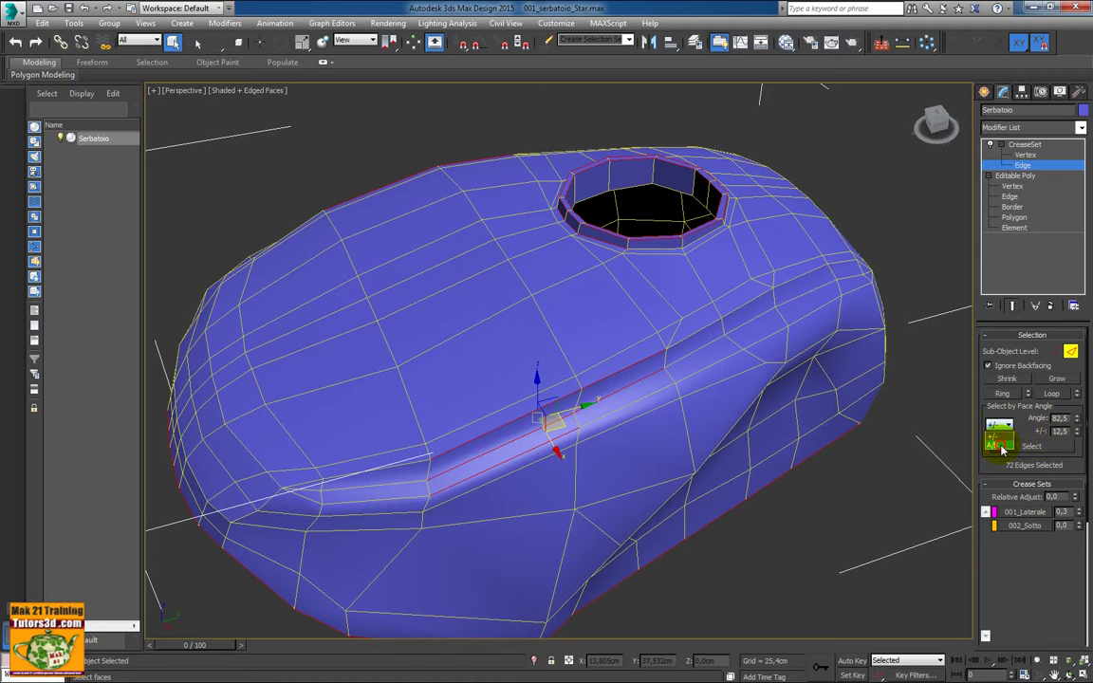
click(1002, 448)
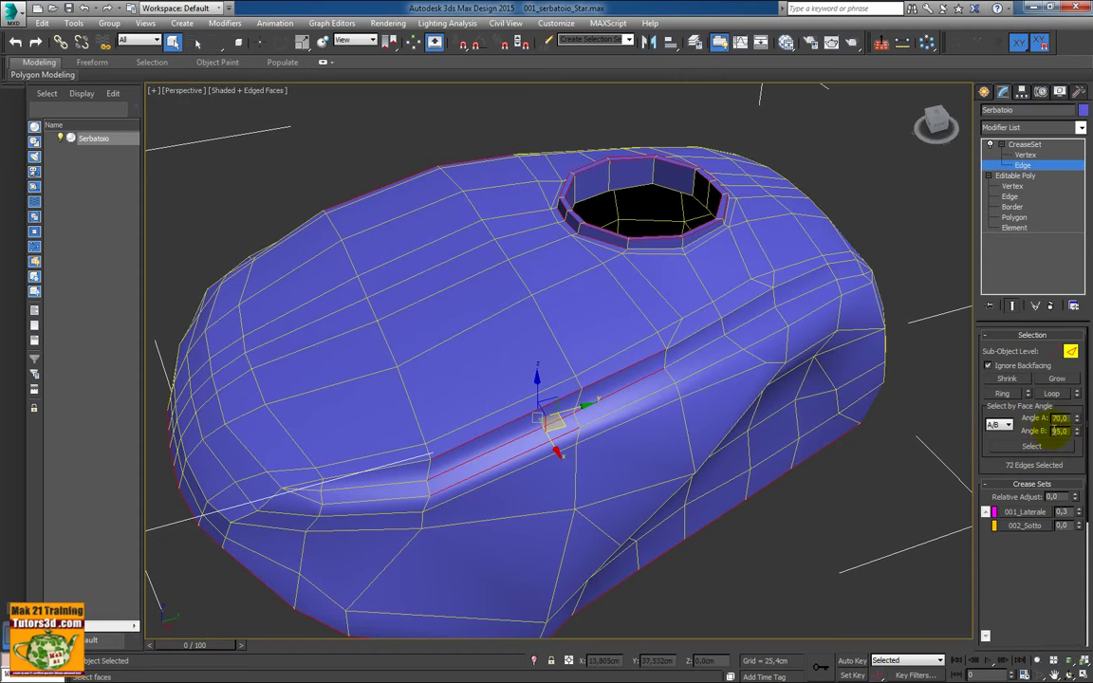
Set Angle A to 0, select the edges in that range, and examine the edges around the filler opening
double_click(1054, 419)
text(0)
click(1036, 448)
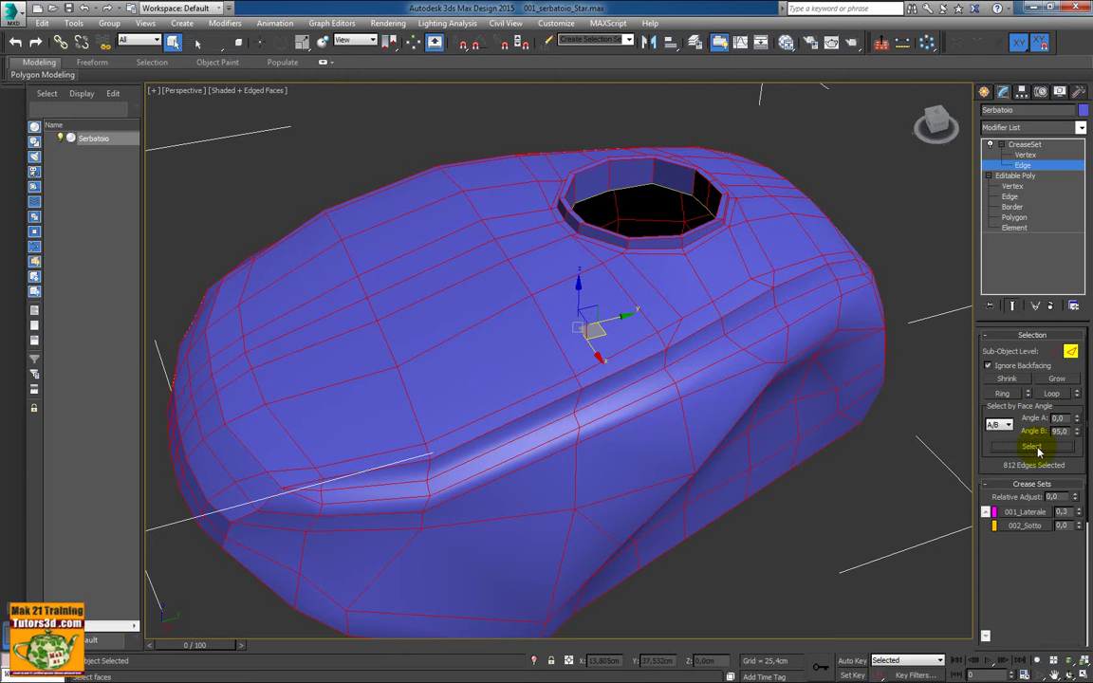
alt+middle_drag(749, 420, 683, 317)
scroll(749, 381, up, 3)
scroll(748, 427, up, 3)
scroll(750, 422, up, 3)
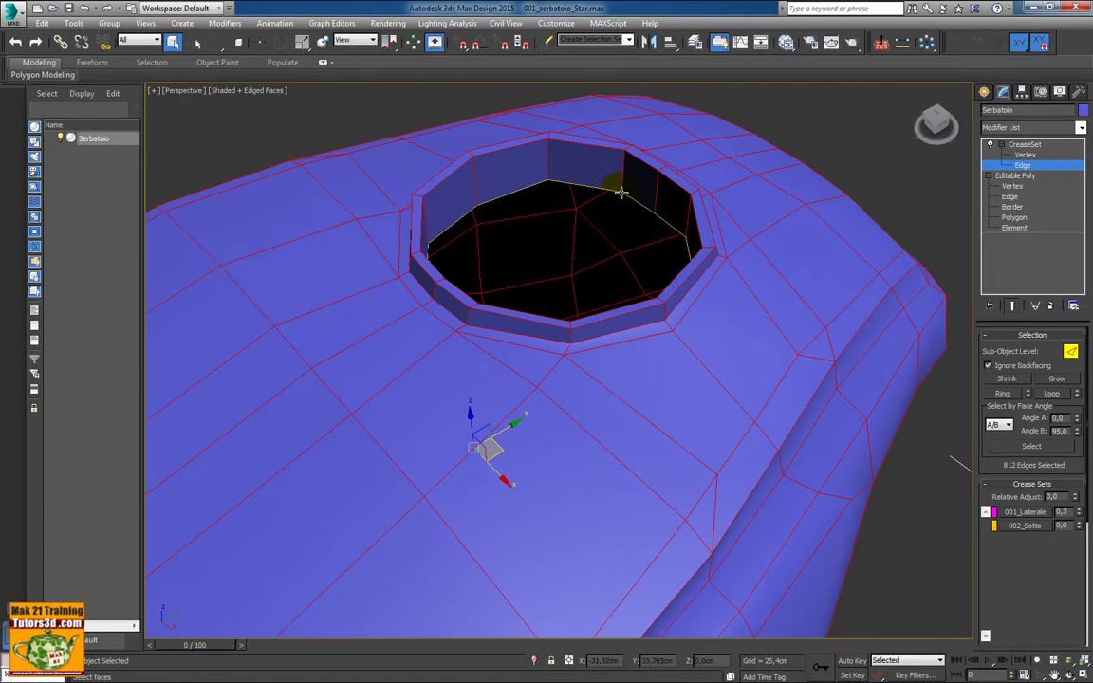
Set Angle B to 180 and select the edges in the widened face-angle range
click(1032, 438)
text(180)
click(1031, 447)
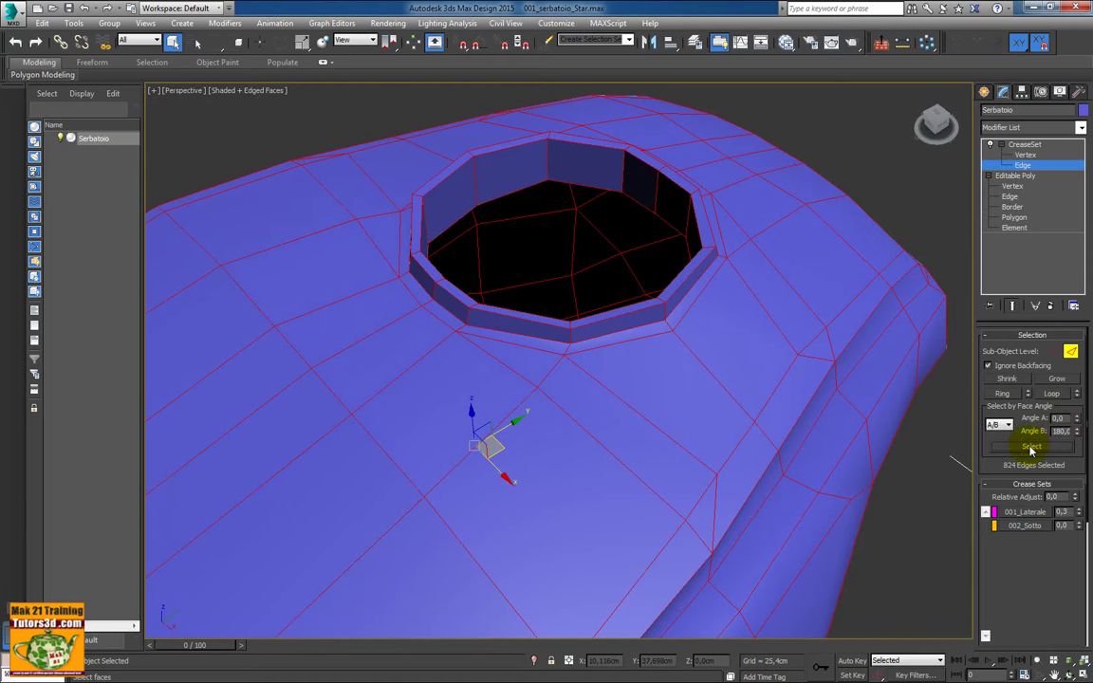
Switch the face-angle selection to +/- mode to compare the equivalent range, and return it to A/B mode
click(1000, 424)
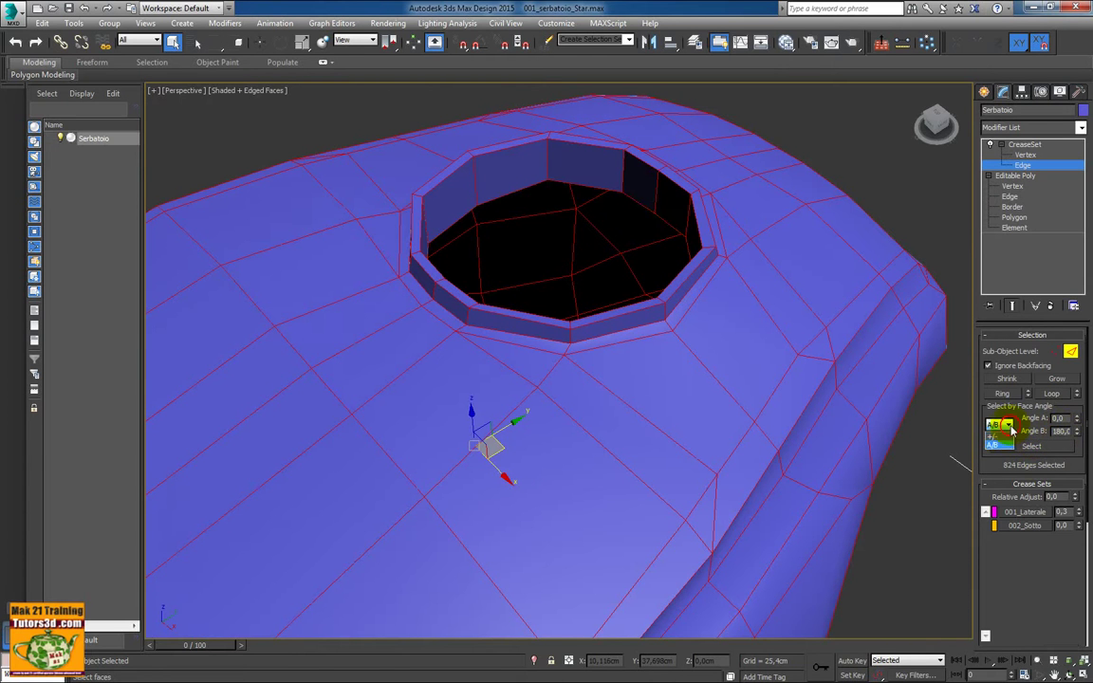
click(1011, 435)
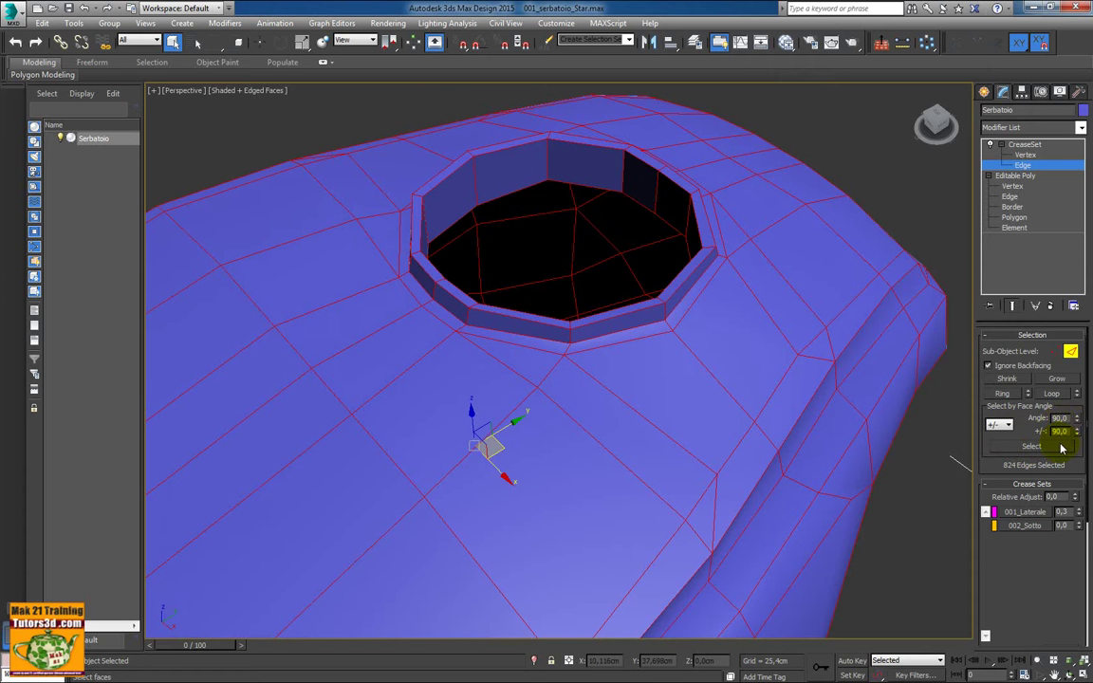
double_click(1047, 434)
click(998, 424)
click(994, 444)
Set the face-angle range to 70 for Angle A and 90 for Angle B, and select the matching edges
double_click(1055, 431)
text(90)
key(Return)
double_click(1053, 419)
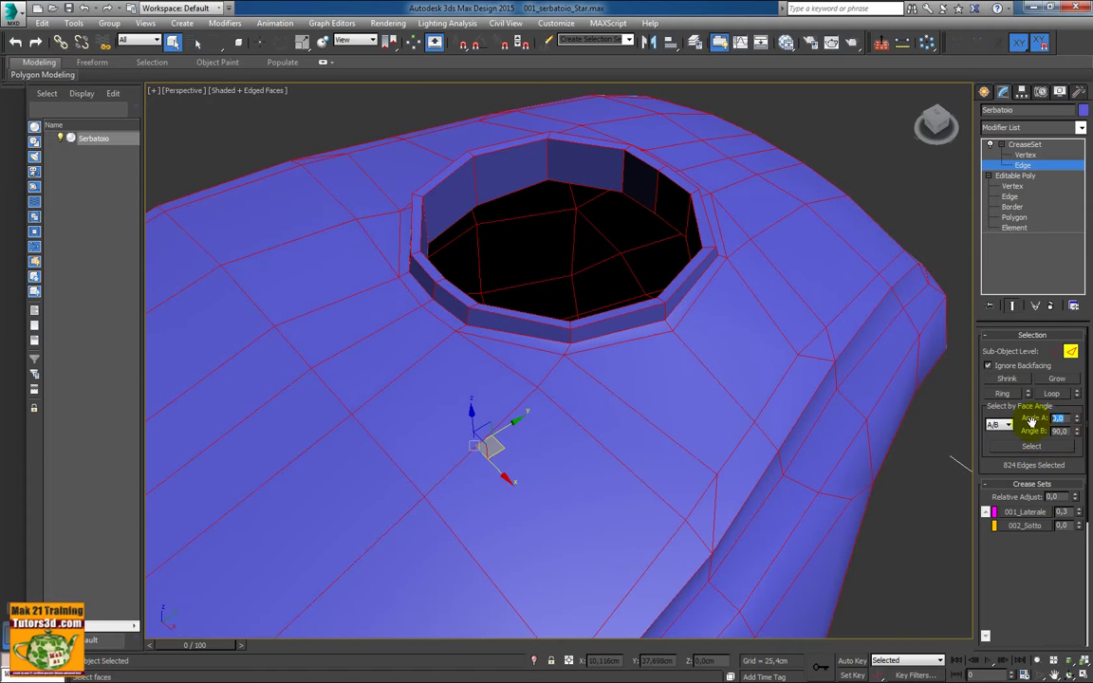
text(70)
click(1032, 447)
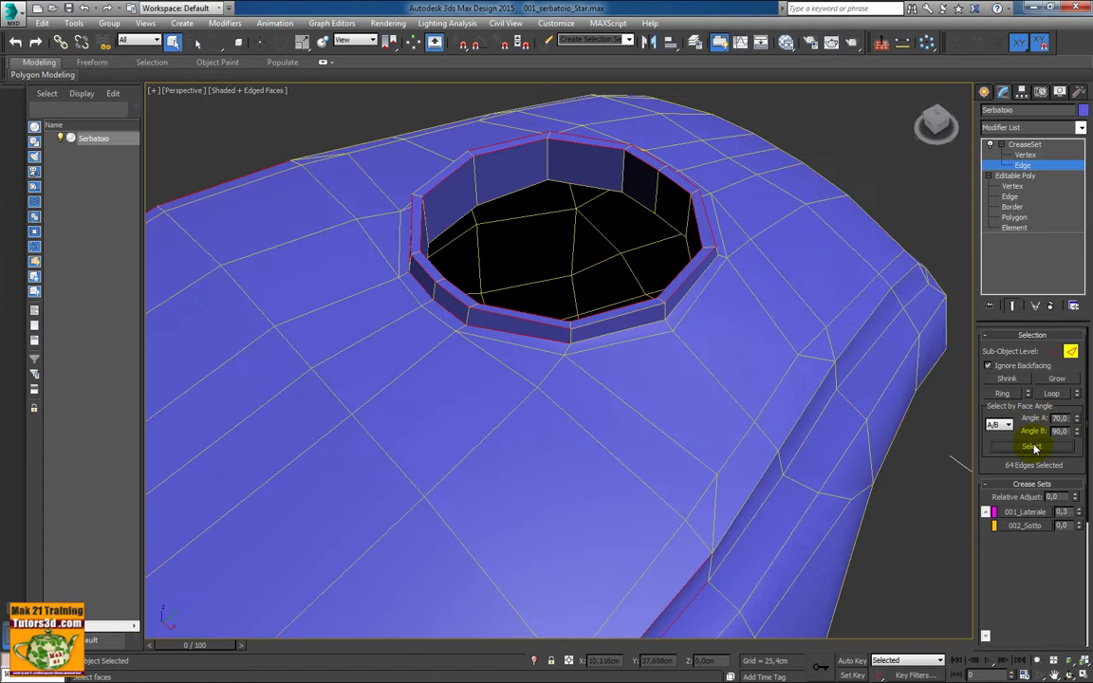
Widen the face-angle range to 60–95 degrees, select the matching edges, and check them around the filler opening
double_click(1060, 431)
text(95)
double_click(1049, 418)
text(60)
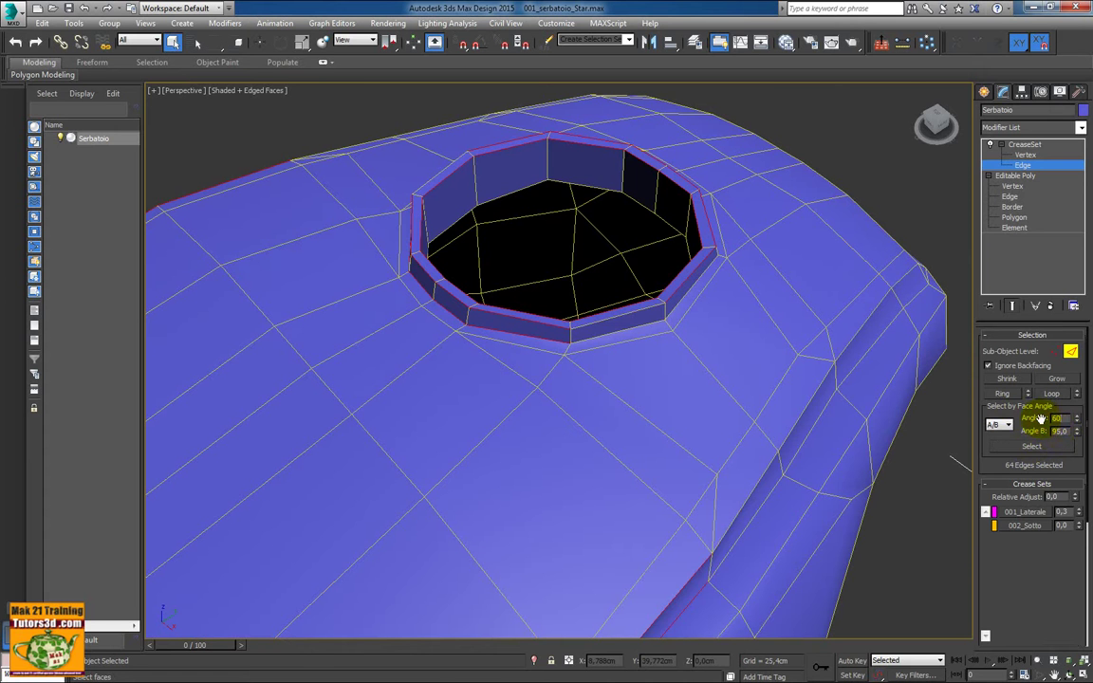
click(1031, 446)
alt+middle_drag(548, 330, 495, 312)
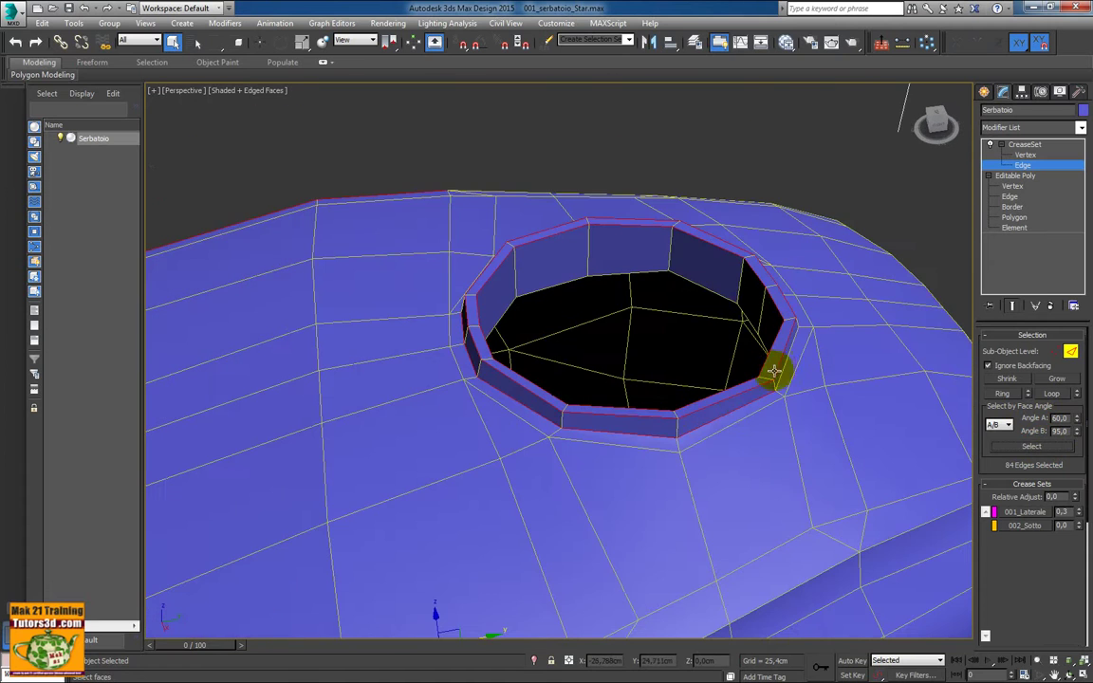
alt+middle_drag(788, 340, 764, 385)
Frame the whole tank in the Right view and display it in wireframe
scroll(764, 385, down, 10)
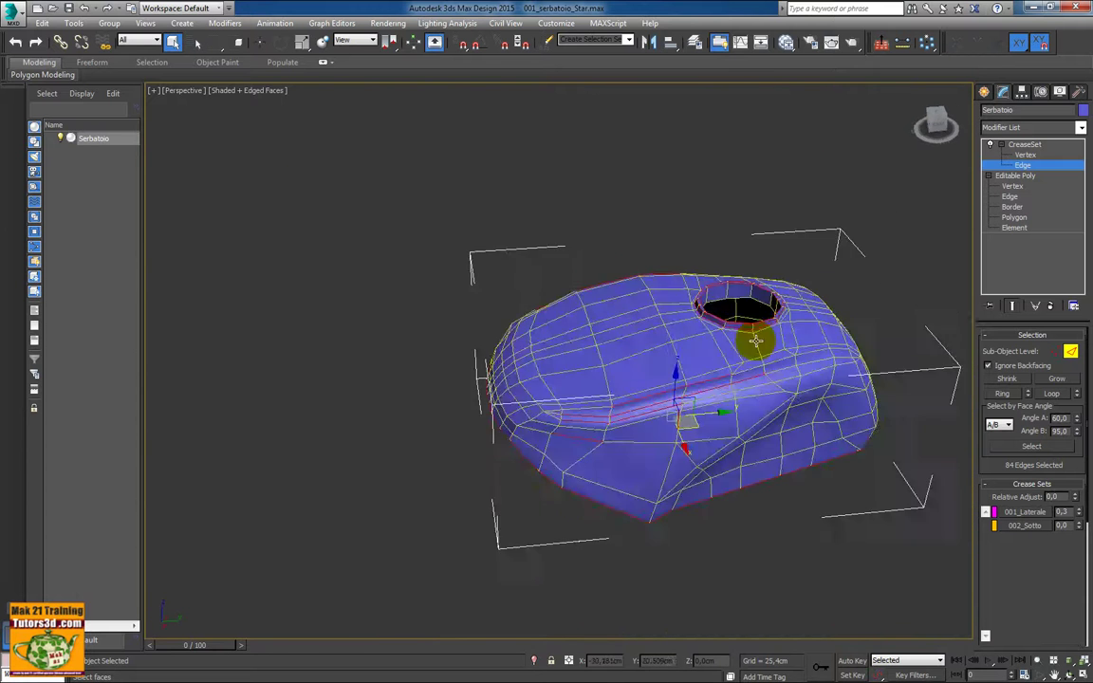
alt+middle_drag(748, 323, 725, 301)
click(724, 301)
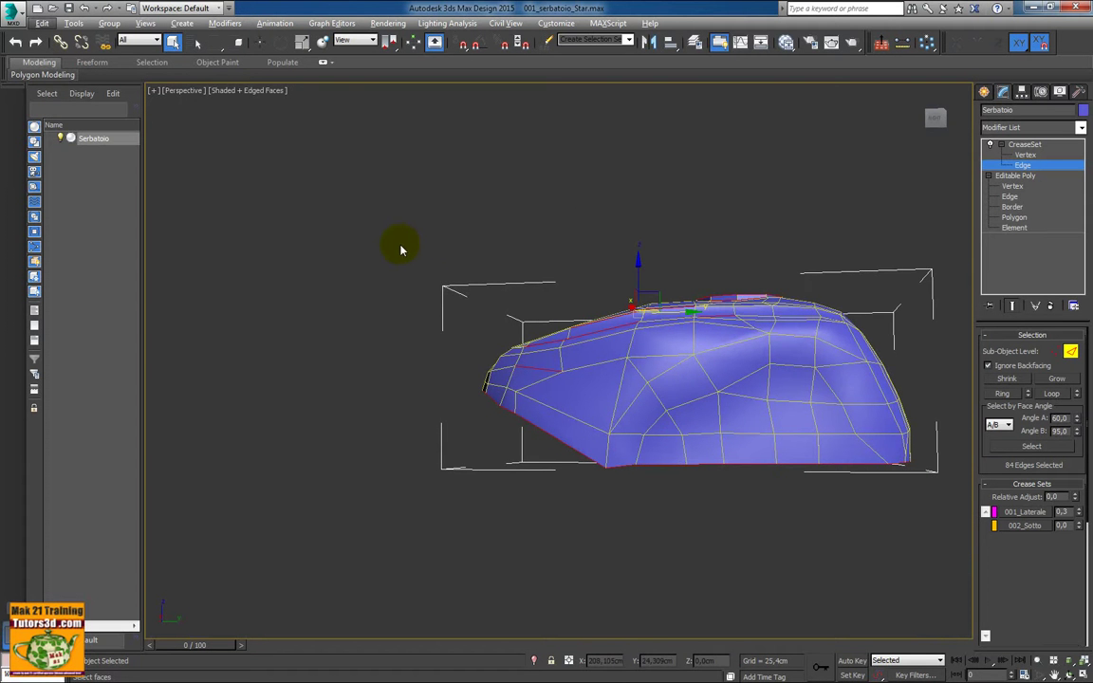
middle_drag(778, 219, 644, 224)
click(182, 90)
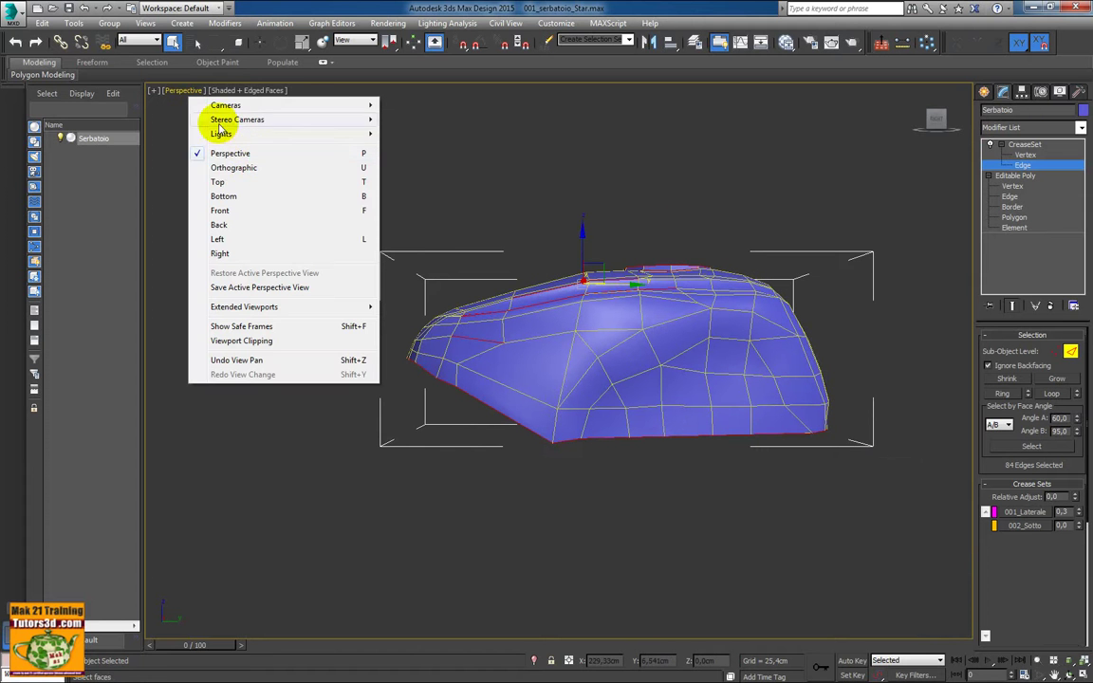
click(220, 253)
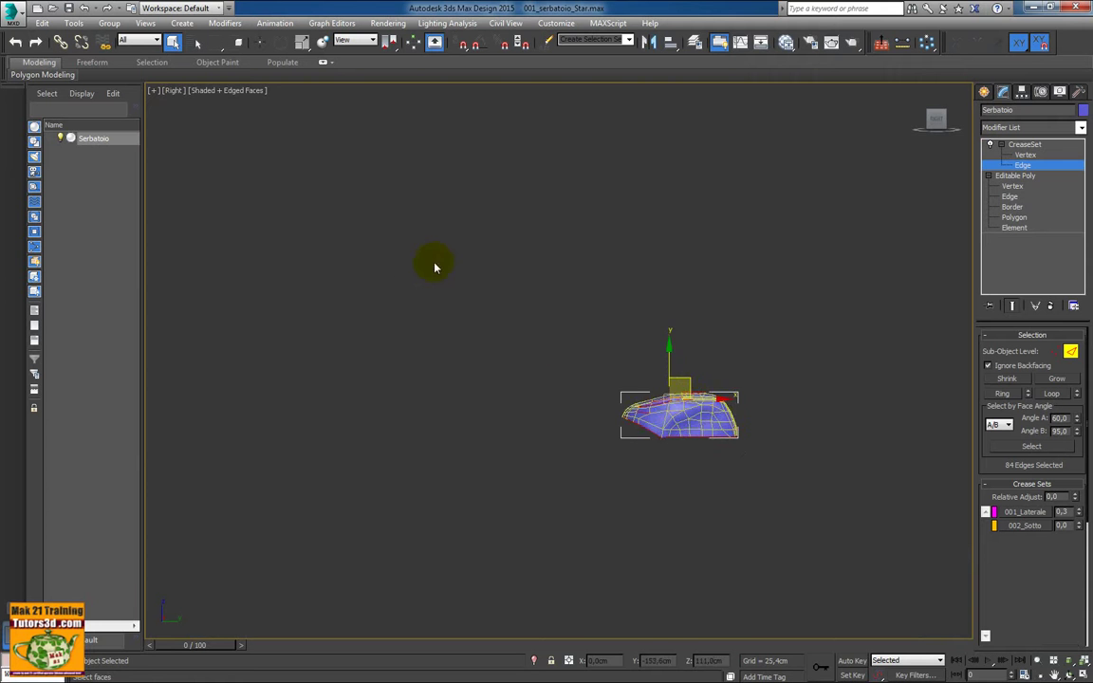
scroll(581, 305, up, 5)
middle_drag(531, 293, 587, 204)
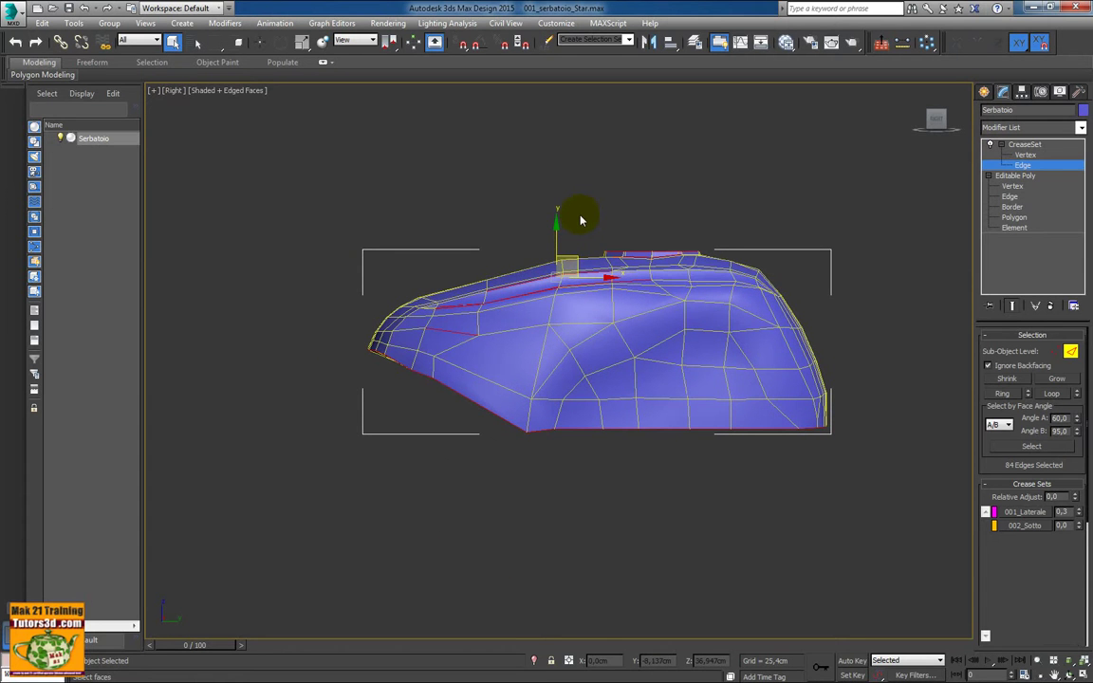
key(F3)
Deselect the edges along the tank's nose, side and underside, keeping the filler opening's edges selected
drag(341, 235, 437, 344)
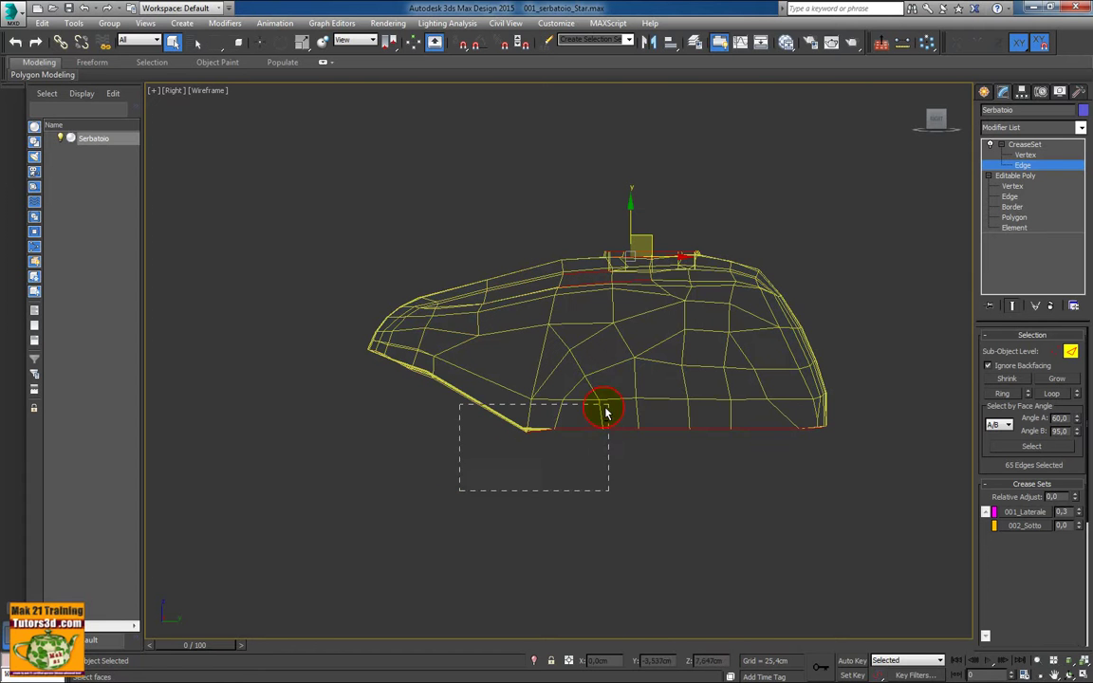
alt+drag(713, 383, 825, 437)
alt+drag(577, 338, 607, 329)
Turn off Ignore Backfacing and deselect all remaining edges below the filler opening, including those on the hidden side
scroll(646, 293, up, 3)
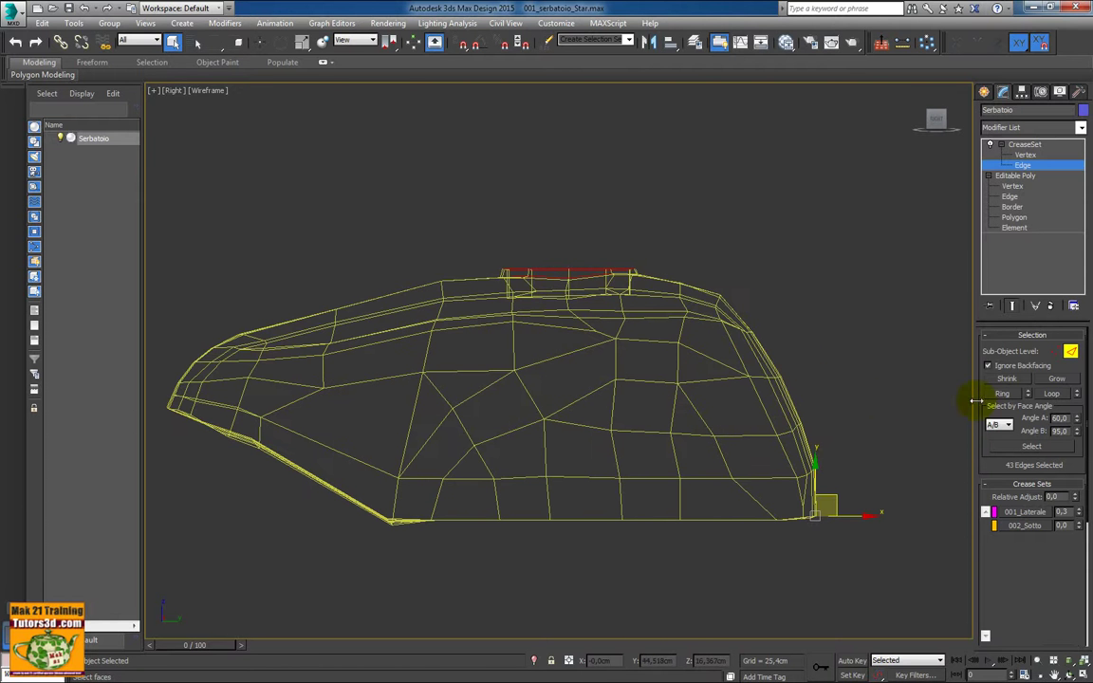
click(988, 365)
alt+drag(914, 439, 756, 554)
alt+drag(799, 277, 661, 536)
alt+drag(158, 276, 503, 545)
alt+drag(380, 579, 825, 287)
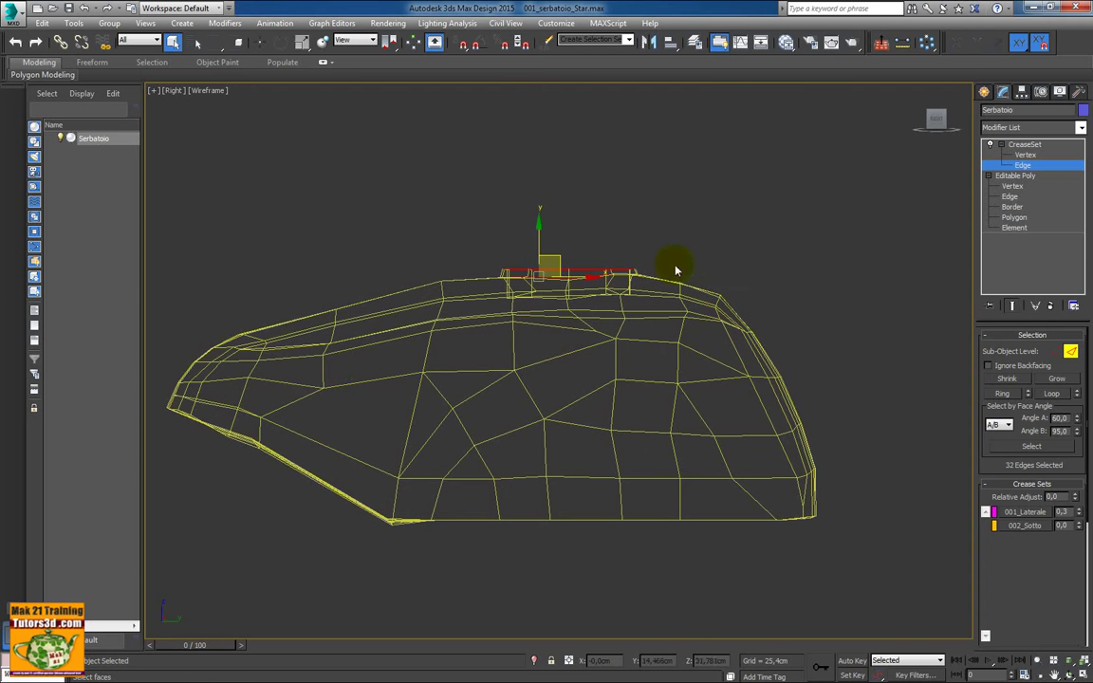
Return to the Perspective view with shaded display and bring the filler opening into close view
click(174, 92)
click(220, 151)
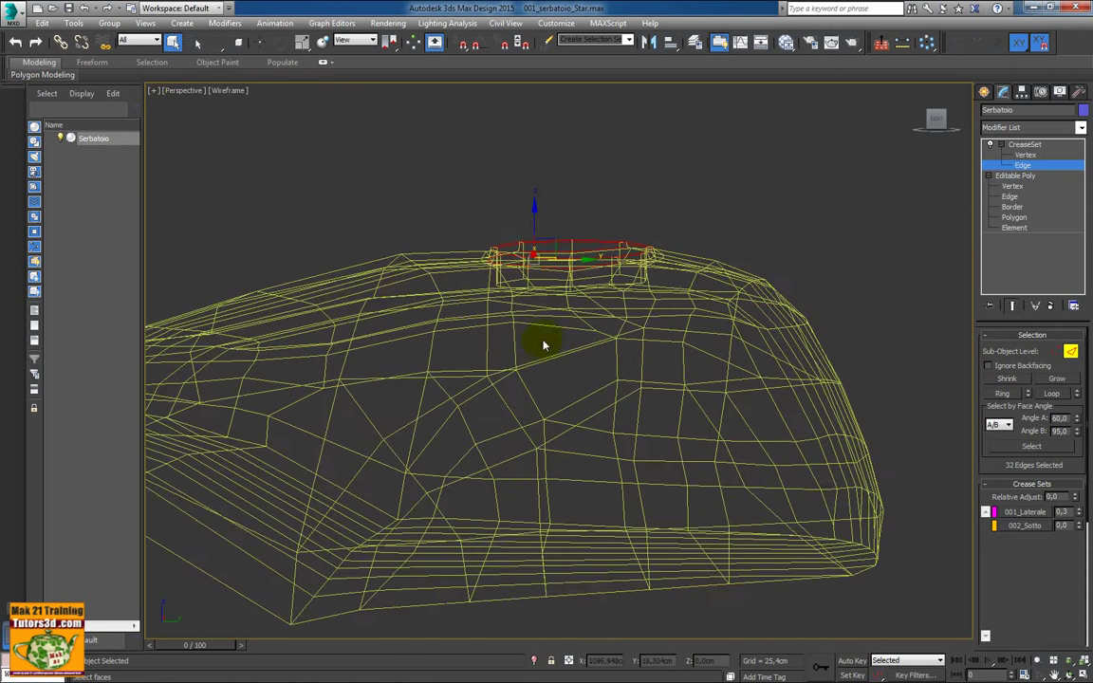
alt+middle_drag(544, 346, 635, 399)
key(F3)
scroll(593, 370, up, 2)
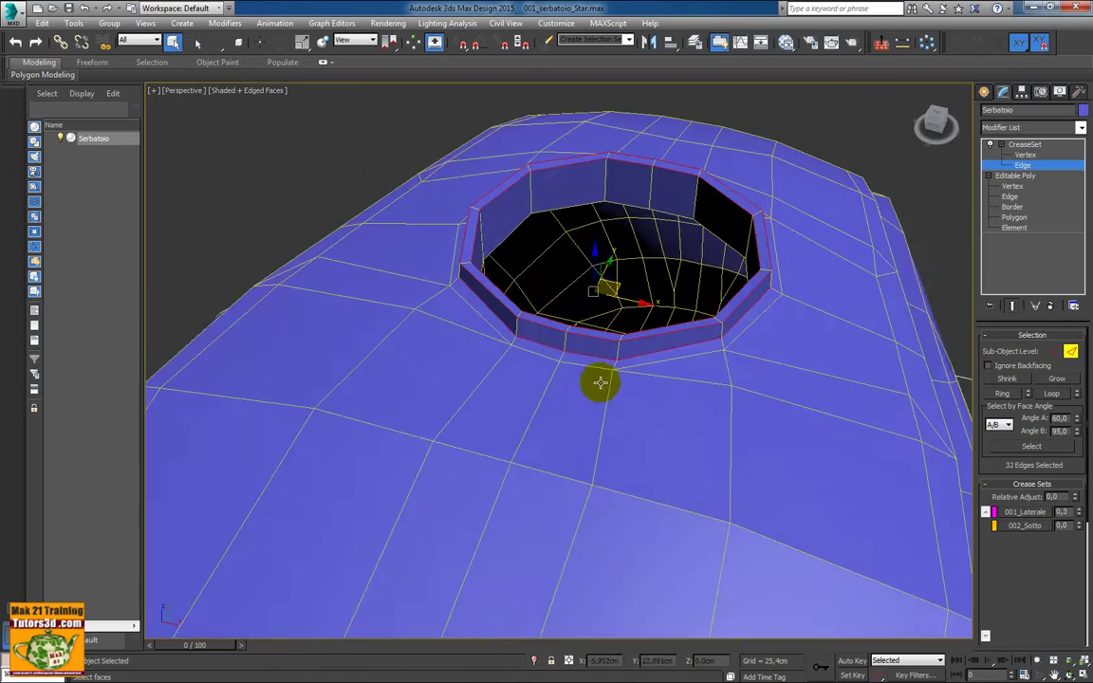
Add the missing lower outer rim edge to the selection, re-enable Ignore Backfacing, and complete the rim edges with Loop
mouse_move(584, 367)
alt+middle_down()
mouse_move(776, 349)
mouse_move(579, 363)
mouse_move(584, 349)
mouse_move(595, 358)
mouse_move(646, 345)
mouse_move(580, 348)
alt+middle_up()
alt+middle_drag(674, 344, 643, 351)
ctrl+click(643, 342)
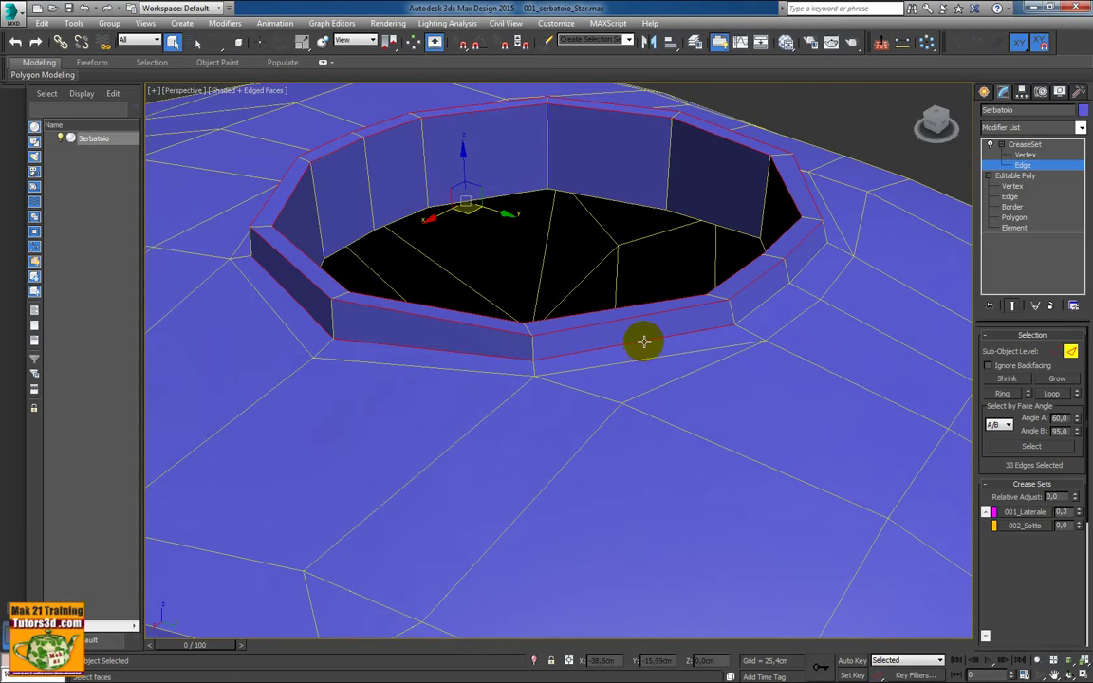
click(988, 365)
click(1050, 394)
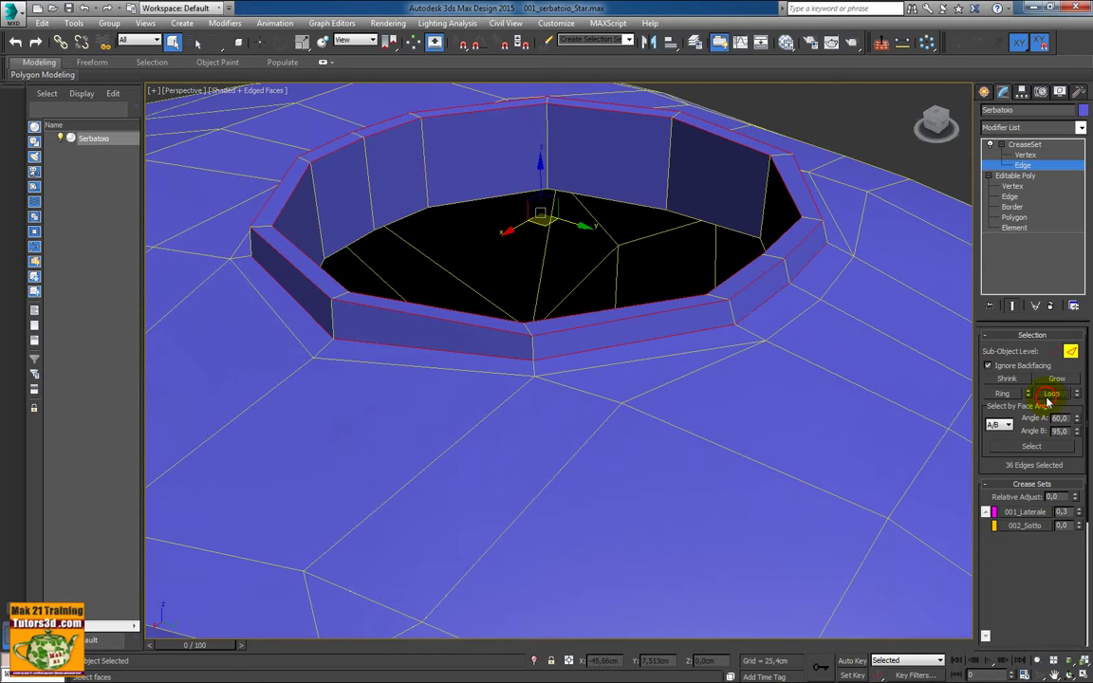
Examine the edge selection around the filler opening from several sides, in both wireframe and shaded display
mouse_move(817, 366)
alt+middle_down()
mouse_move(612, 304)
mouse_move(664, 292)
mouse_move(761, 298)
mouse_move(714, 315)
alt+middle_up()
key(F3)
key(F3)
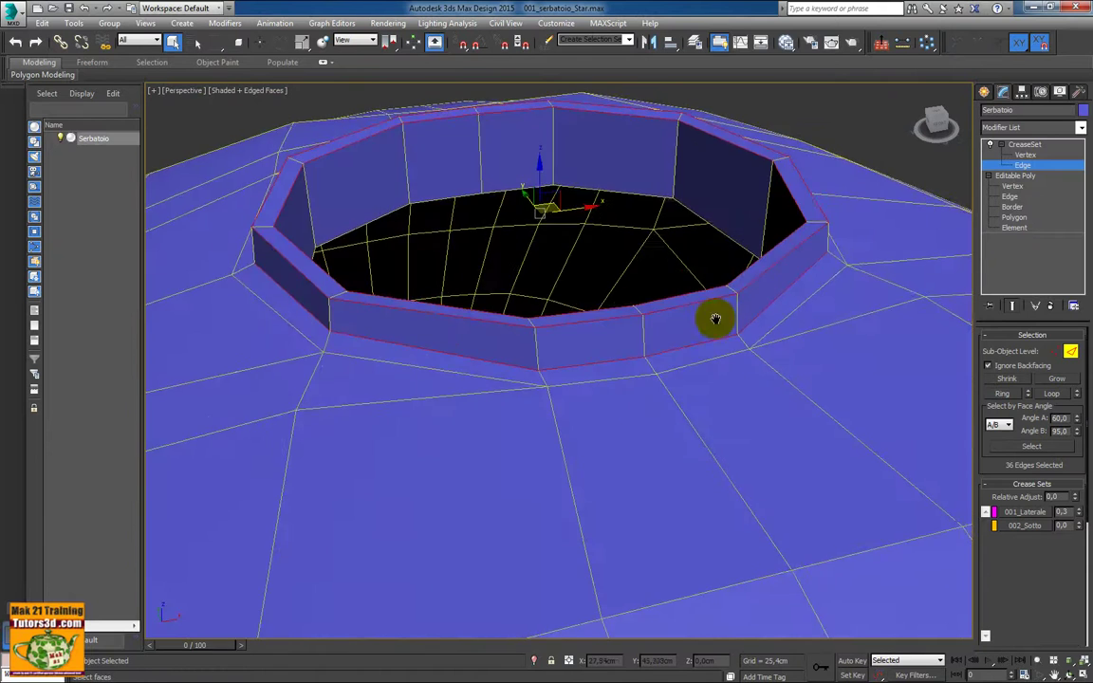
scroll(716, 320, down, 2)
scroll(716, 324, down, 3)
alt+middle_drag(722, 373, 654, 271)
alt+middle_drag(680, 329, 546, 327)
scroll(617, 338, up, 6)
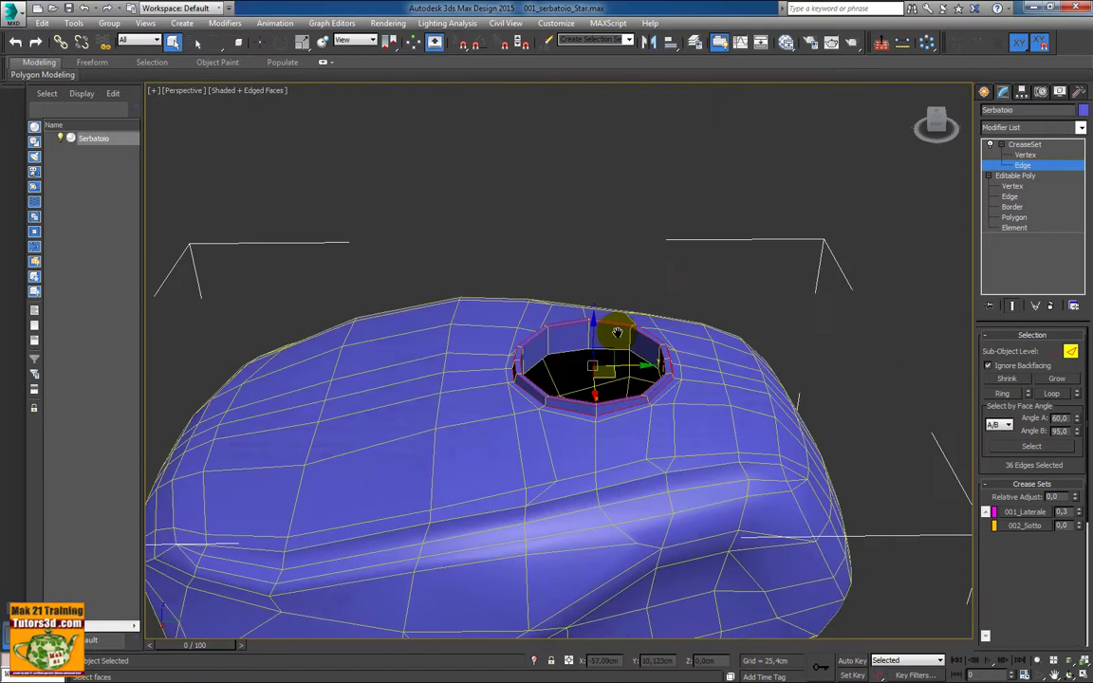
scroll(618, 338, down, 4)
alt+middle_drag(618, 338, 680, 305)
scroll(680, 306, up, 3)
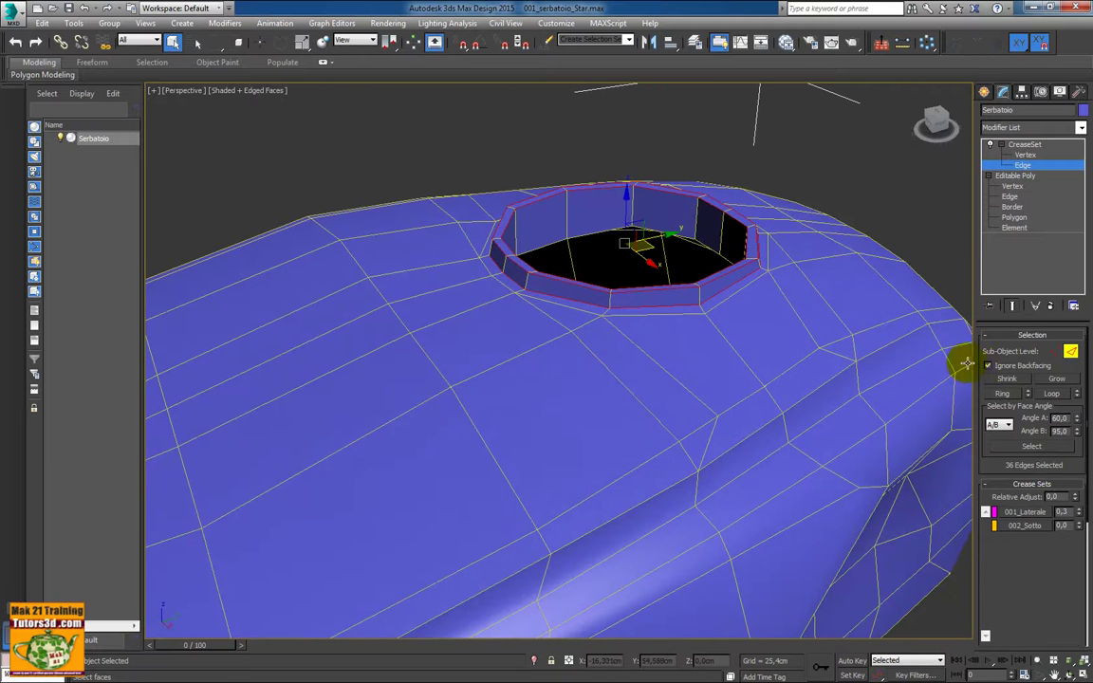
Widen the command panel to two columns and create a crease set named 003_Tappo from the filler rim edges
drag(973, 365, 883, 361)
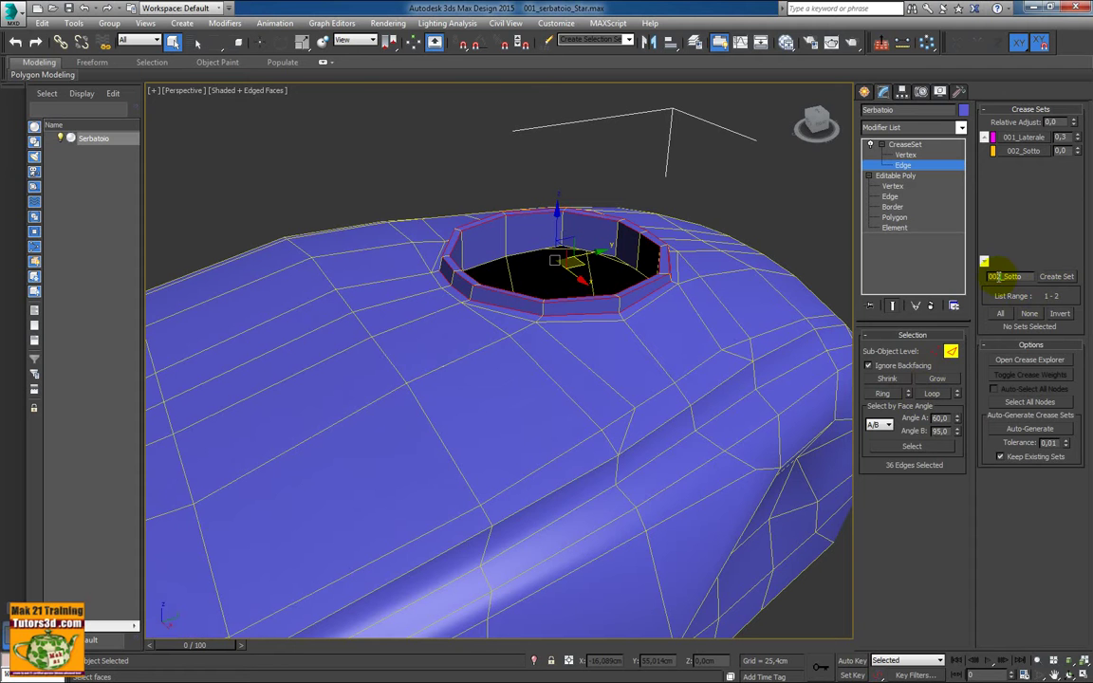
double_click(998, 276)
text(003_Tappo)
click(1053, 277)
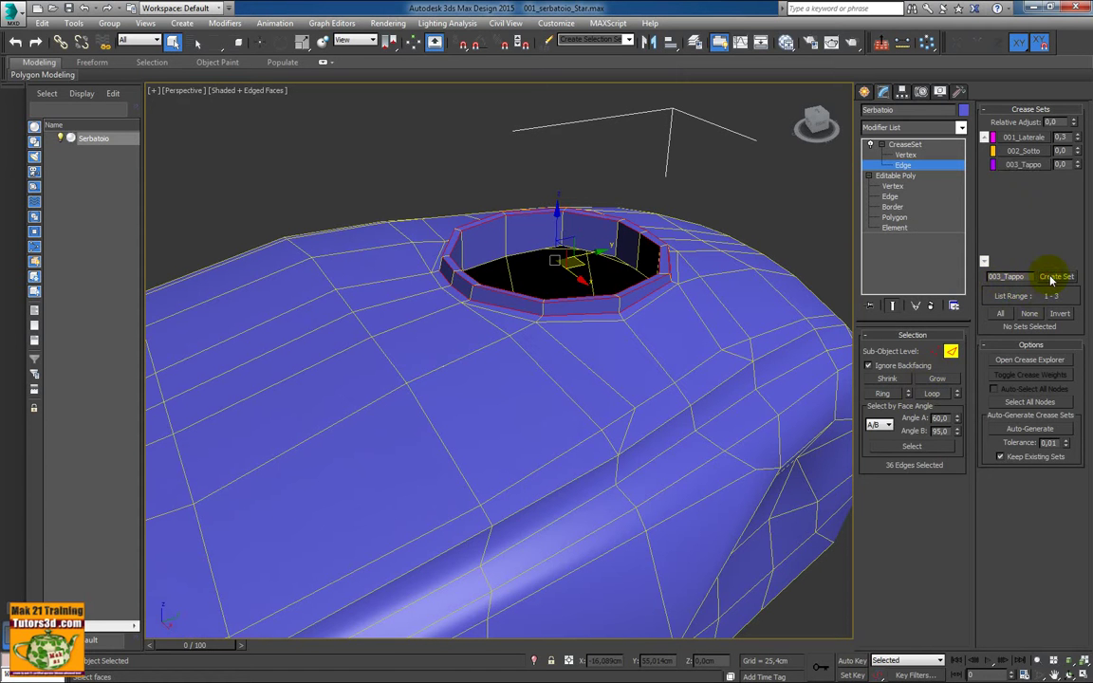